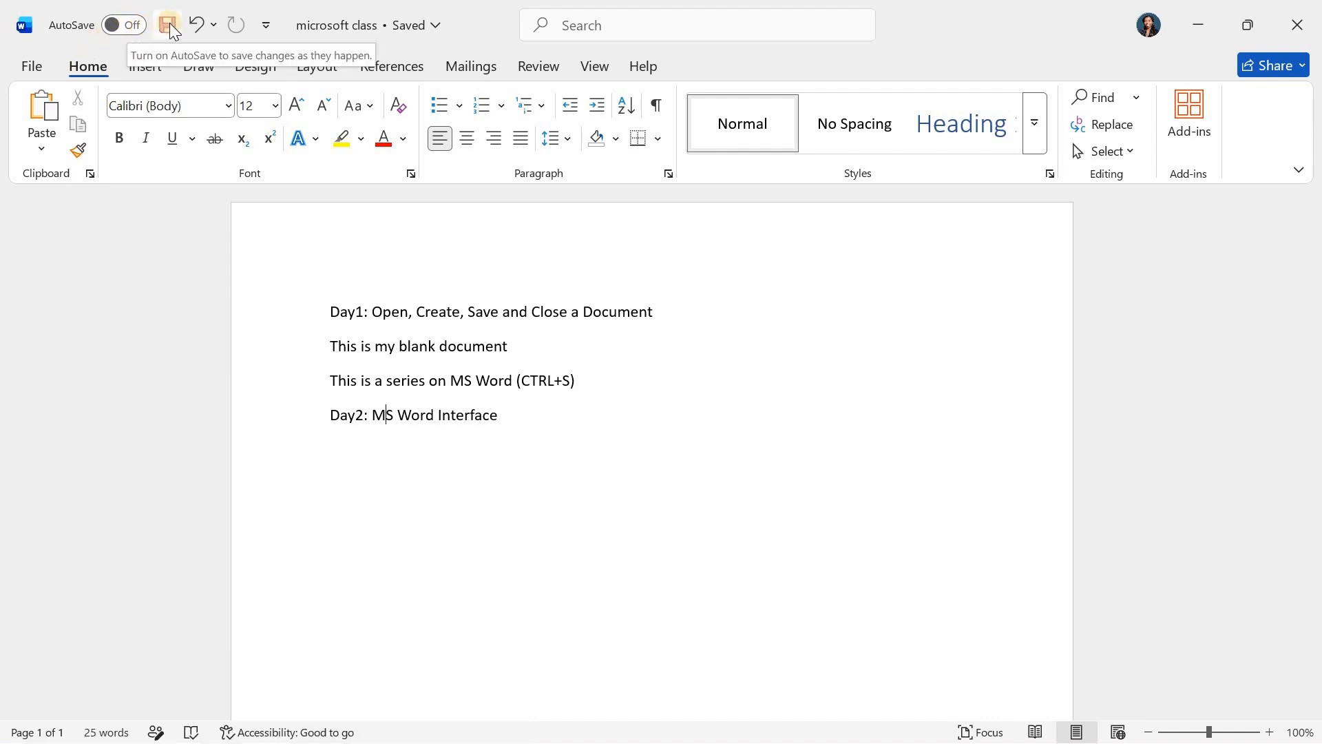
# - Examine the list of undoable actions and the customization options of the Quick Access Toolbar
pyautogui.click(215, 27)
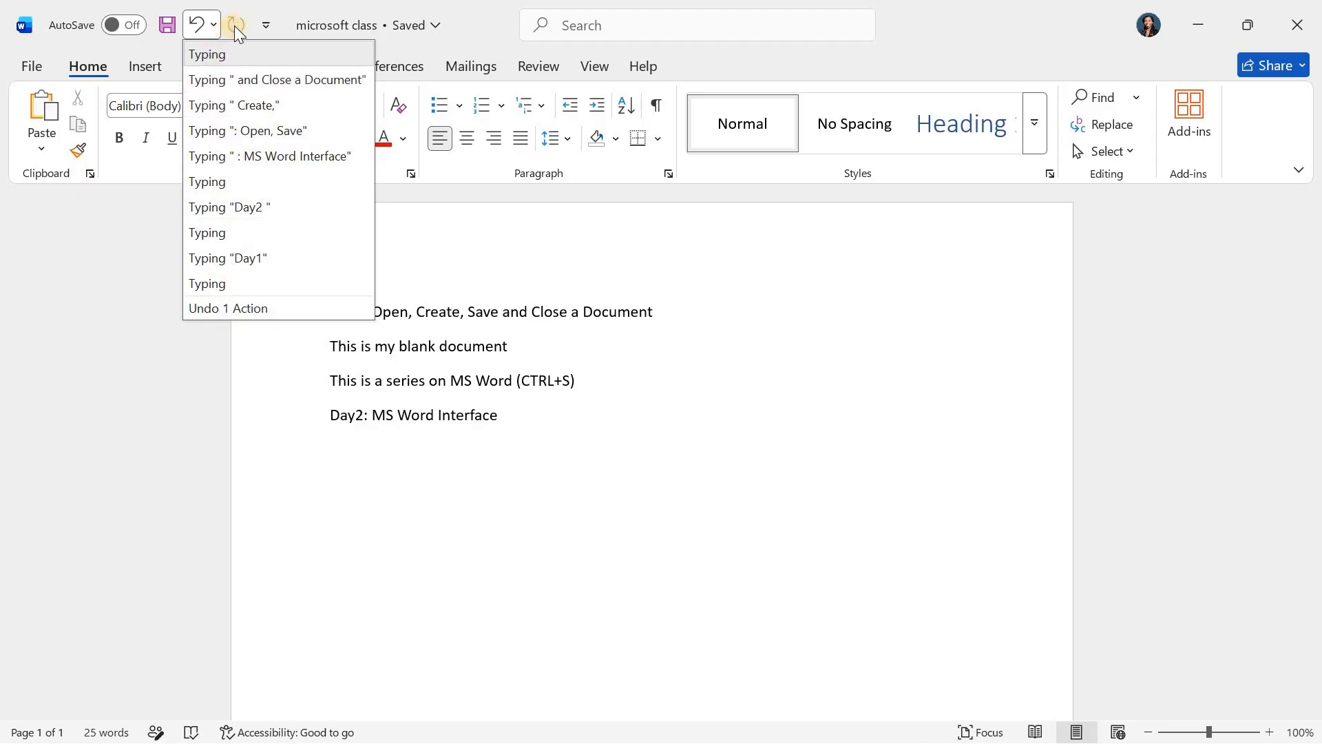
pyautogui.click(265, 26)
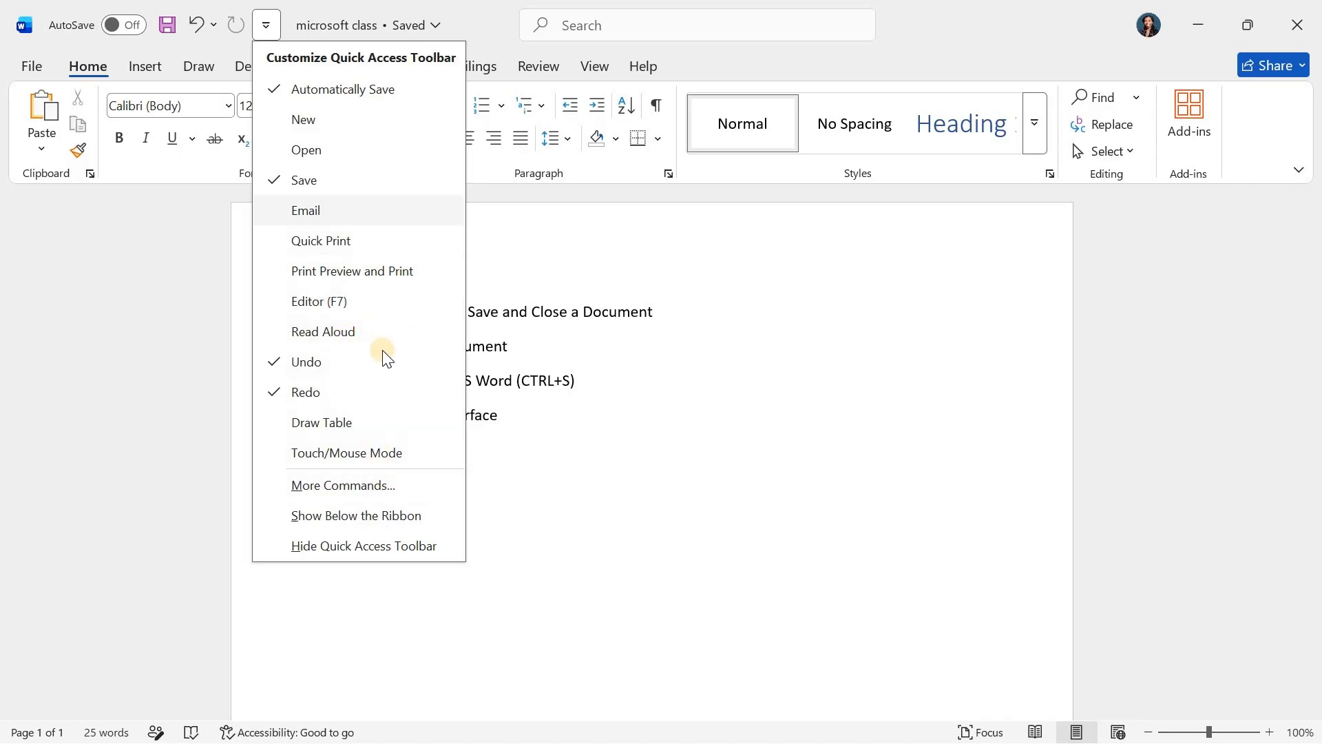
pyautogui.click(131, 272)
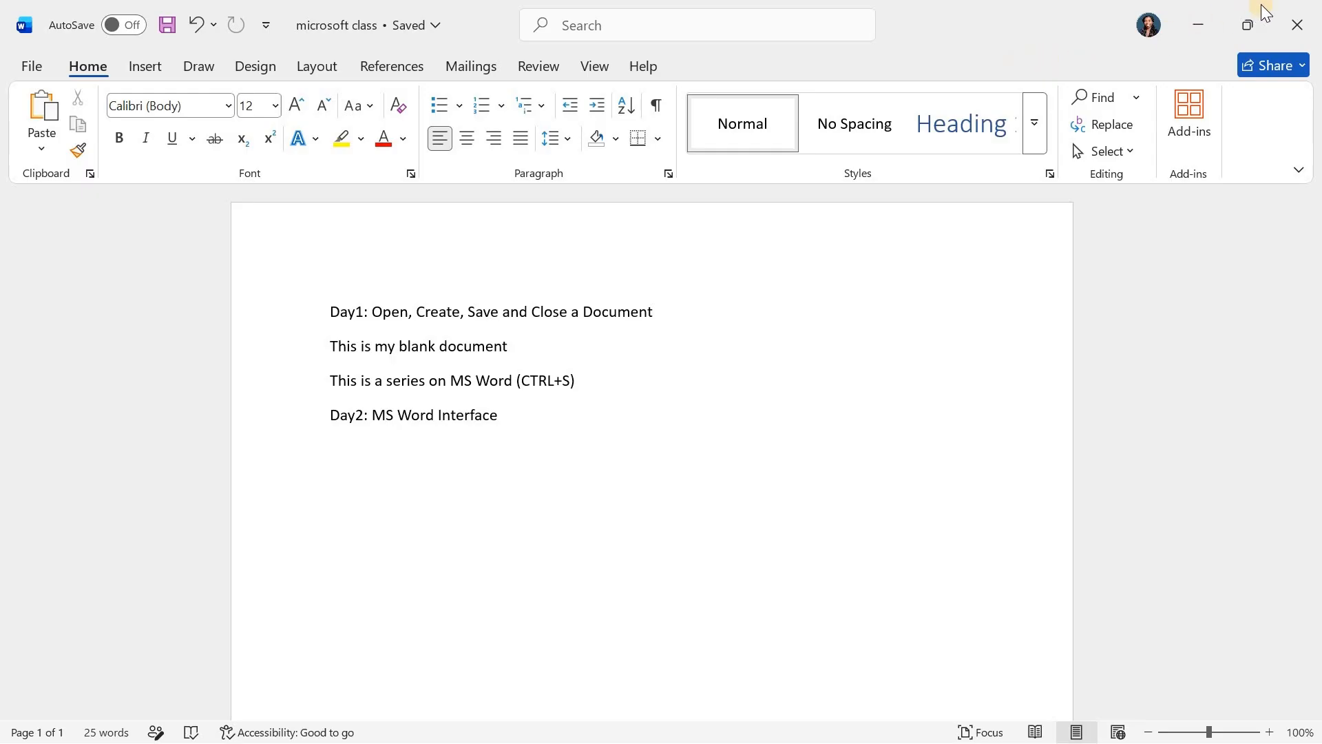
# - Examine the ribbon's command sets in order from Home, Insert and Draw through Review, View and Help
pyautogui.click(85, 62)
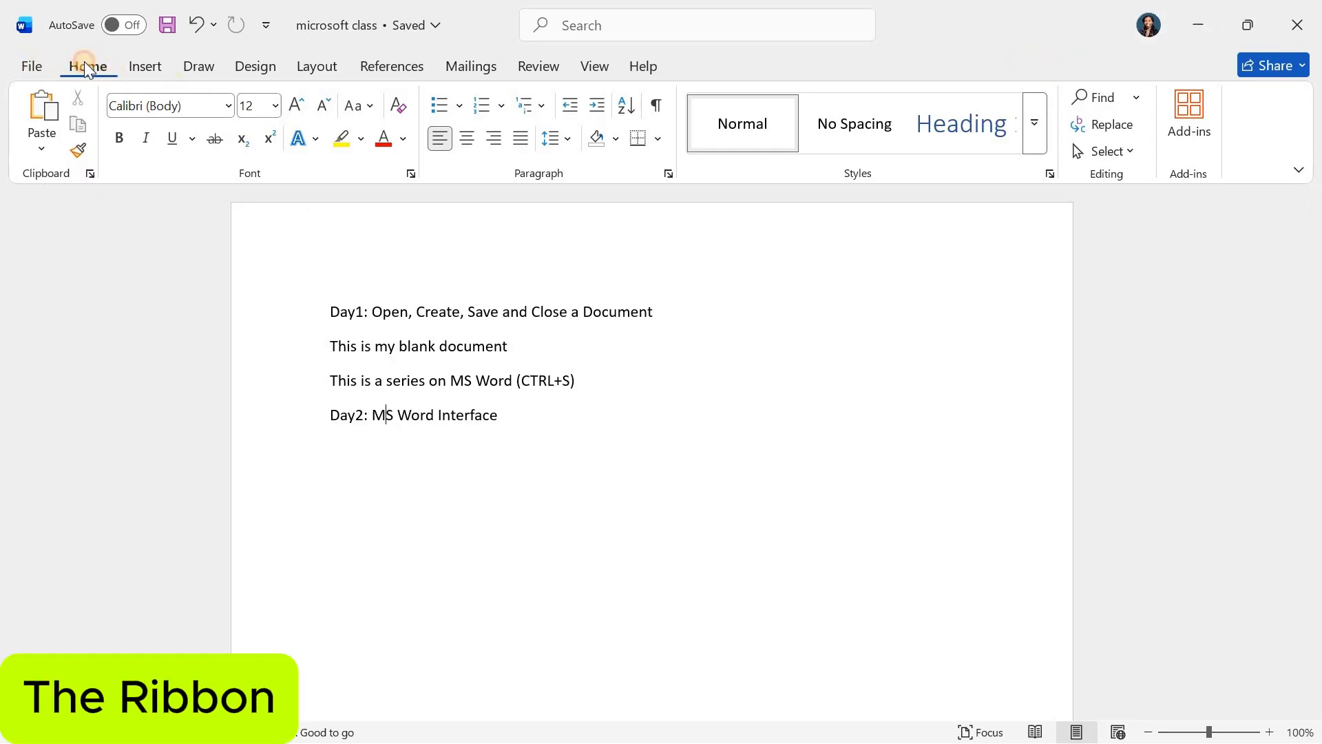
pyautogui.click(139, 59)
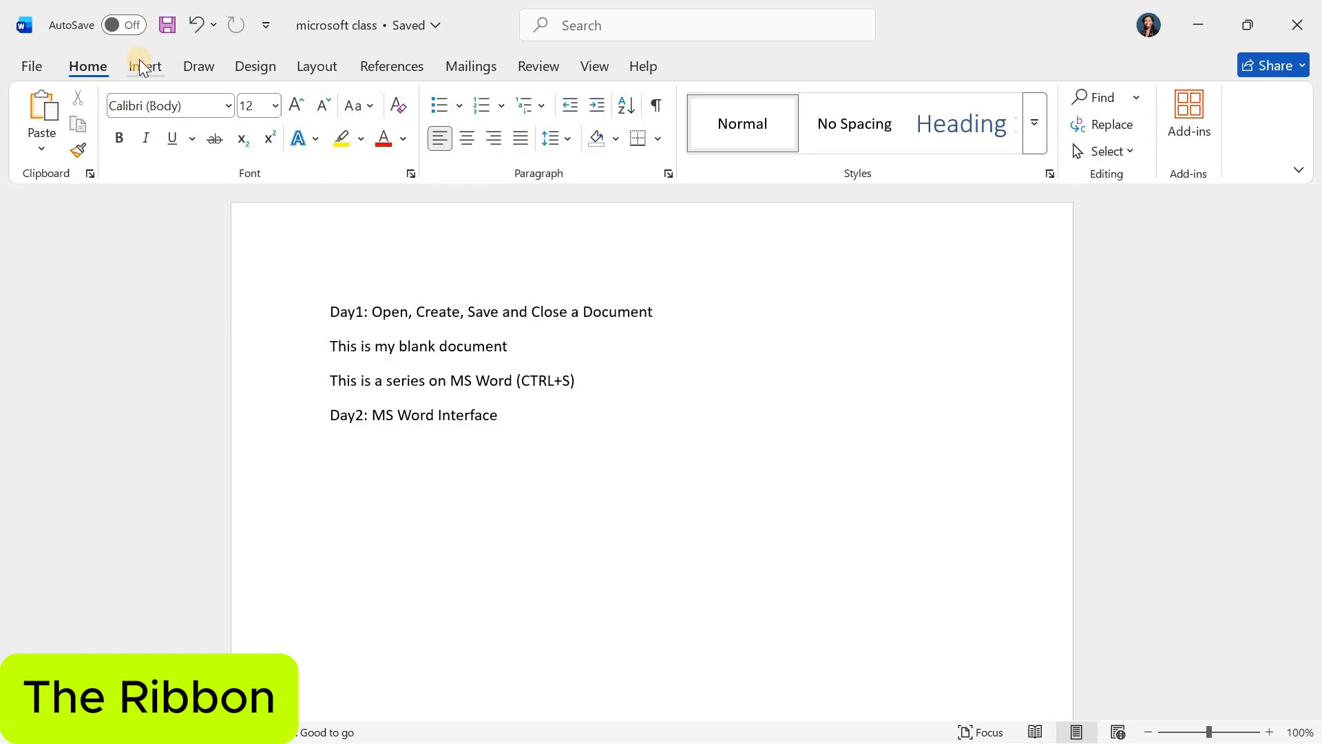
pyautogui.click(194, 63)
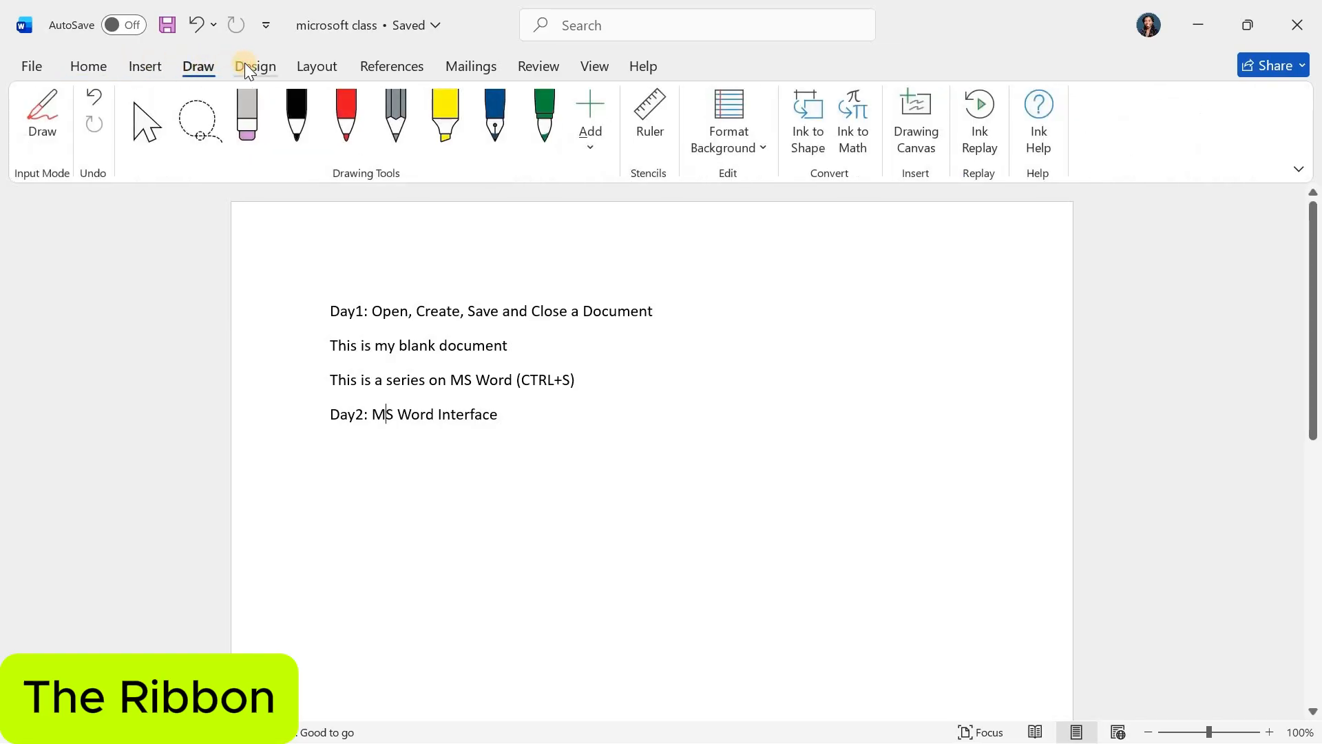
pyautogui.click(245, 64)
pyautogui.click(327, 65)
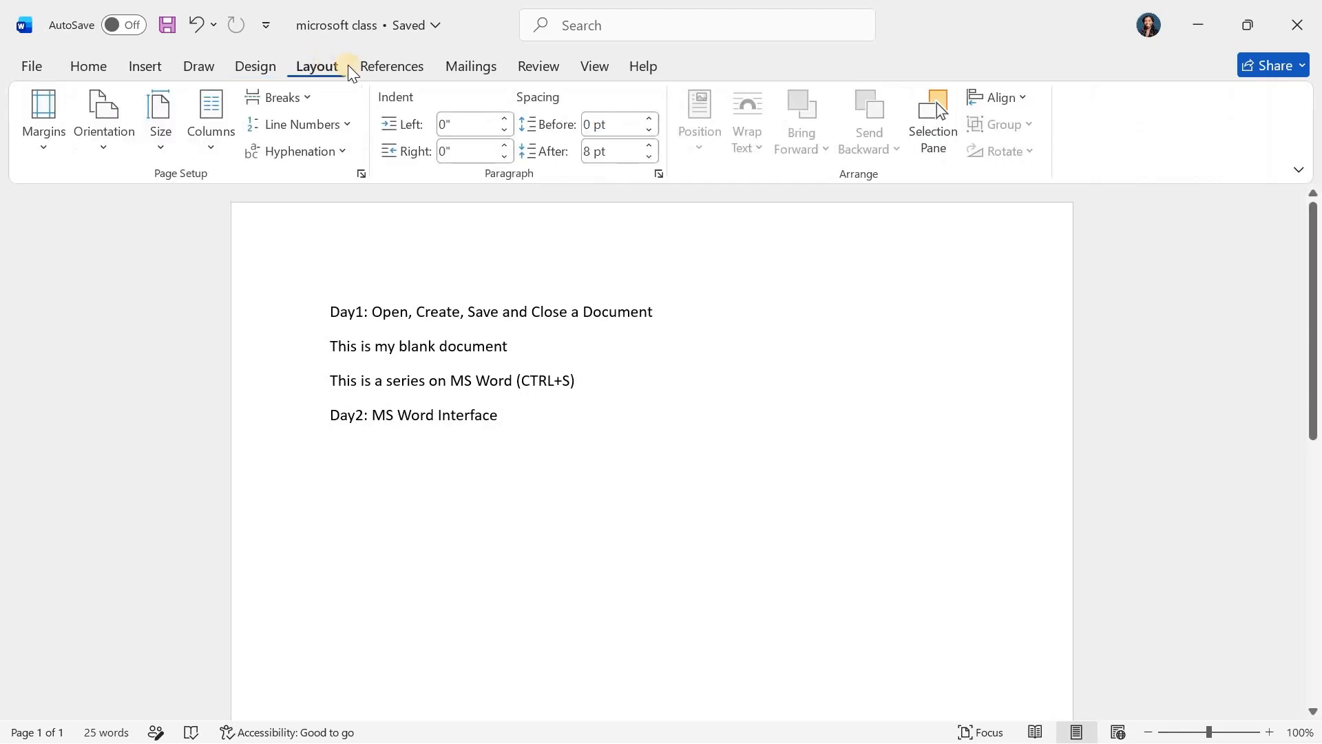
pyautogui.click(382, 64)
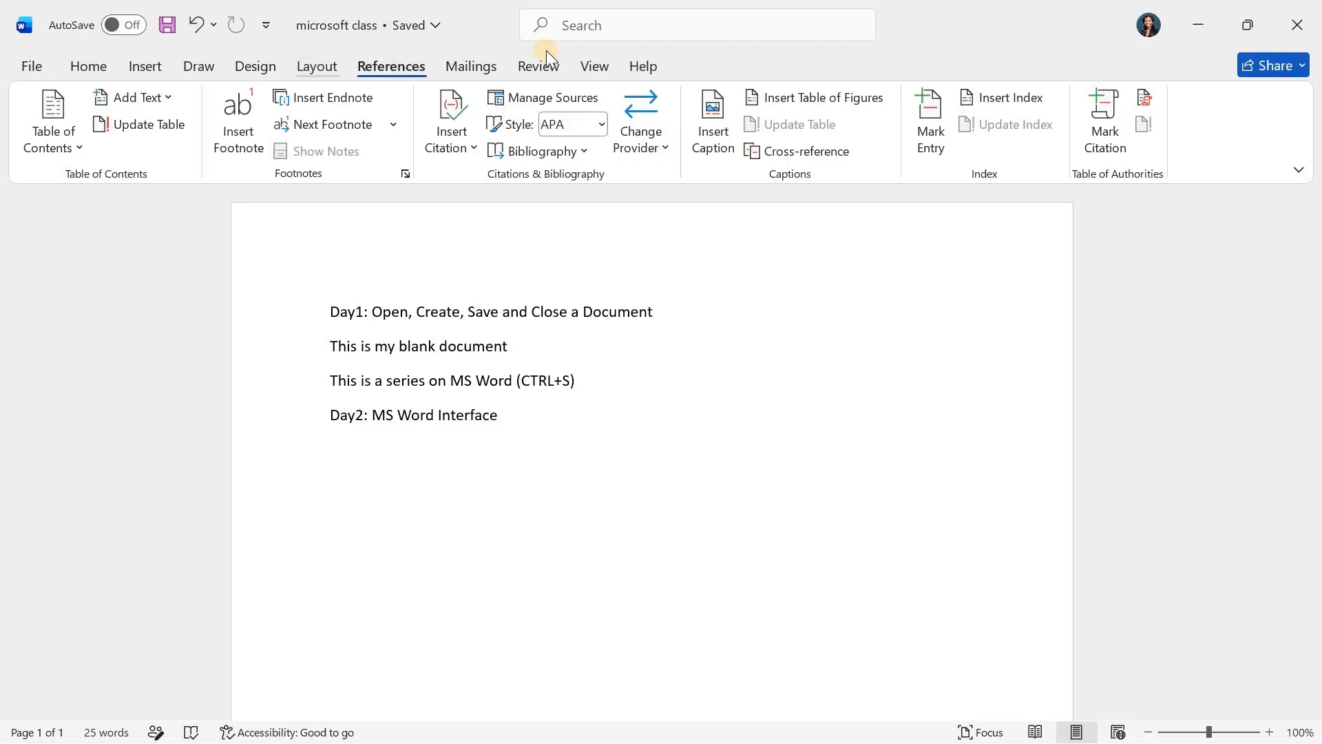
pyautogui.click(464, 65)
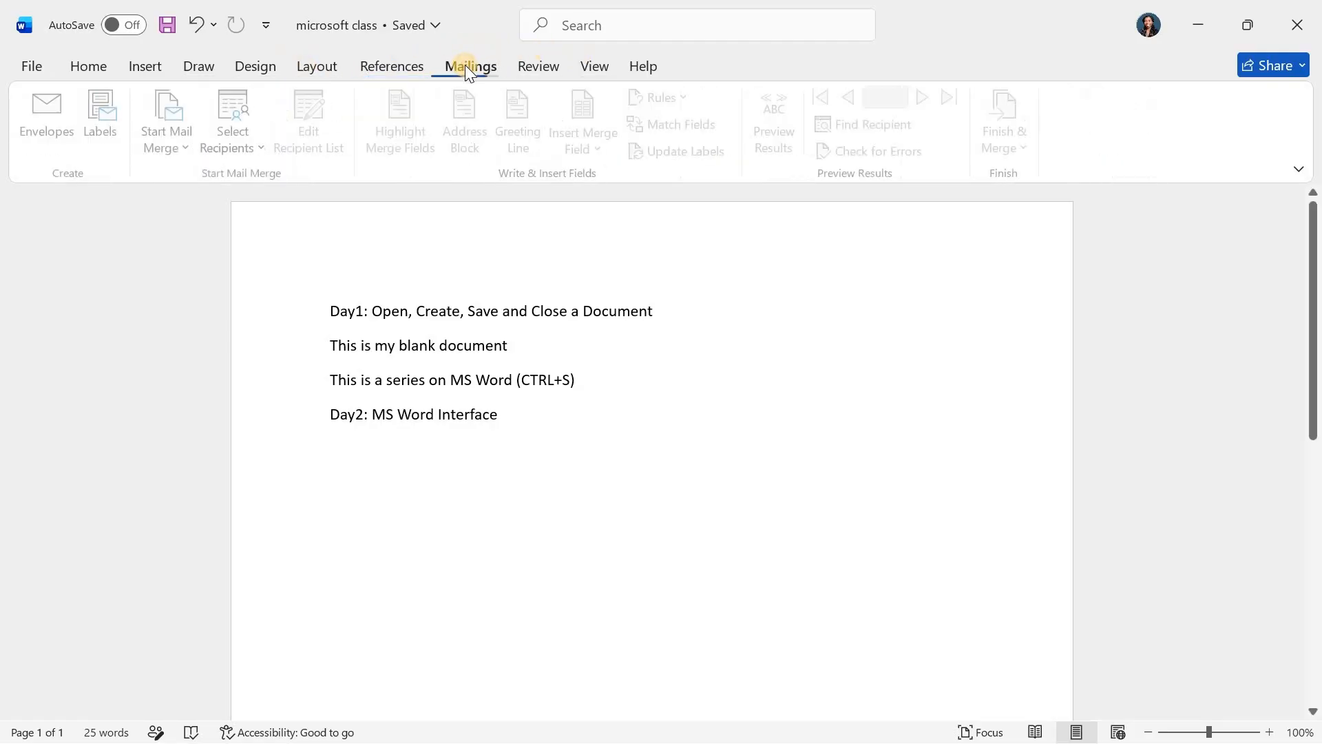
pyautogui.click(521, 63)
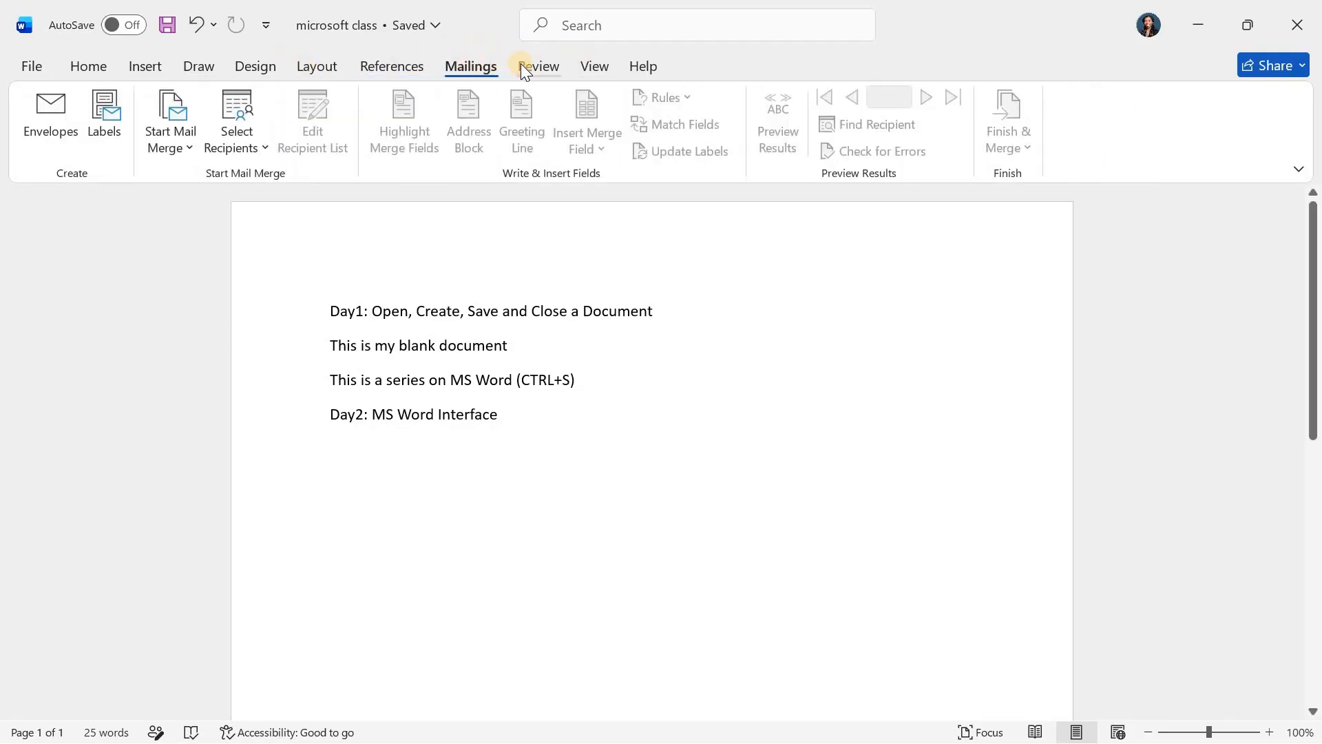
pyautogui.click(590, 62)
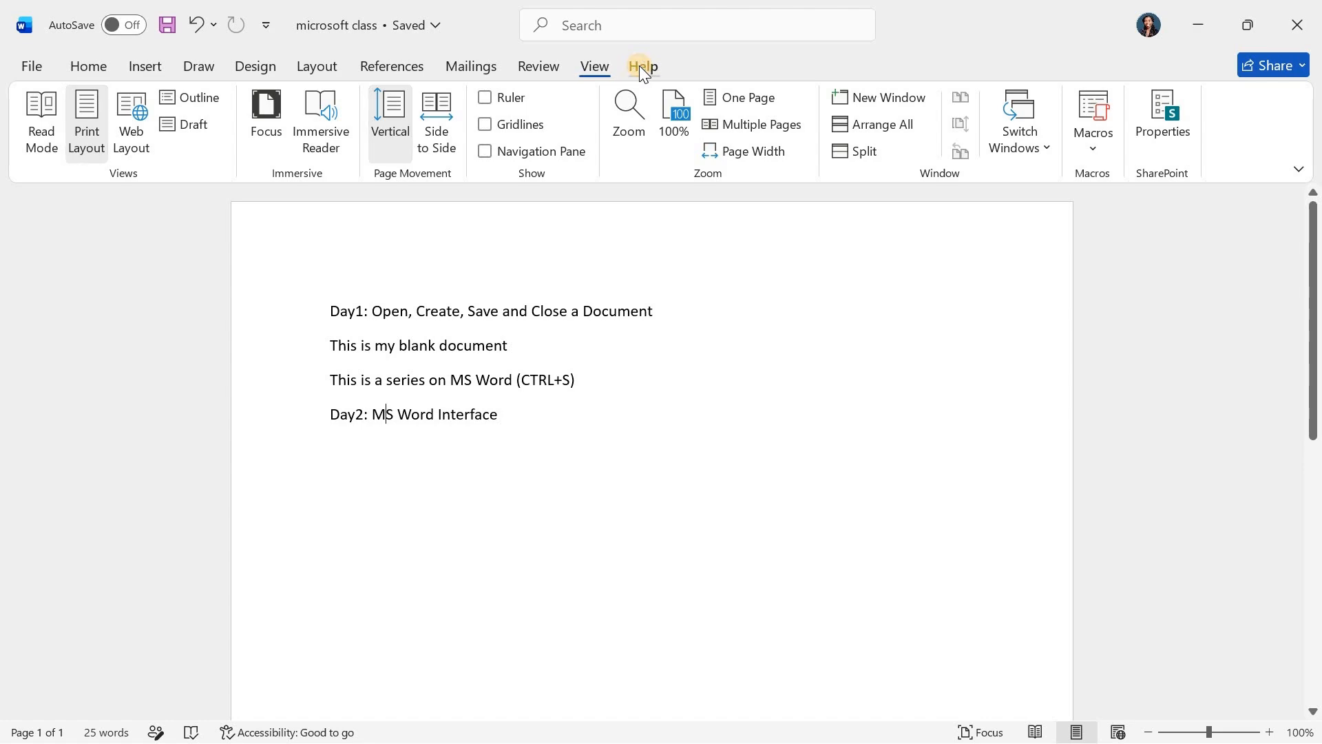
pyautogui.click(640, 64)
# - Review the ribbon's command sets in reverse from View back to Home, and look briefly at the File page
pyautogui.click(590, 68)
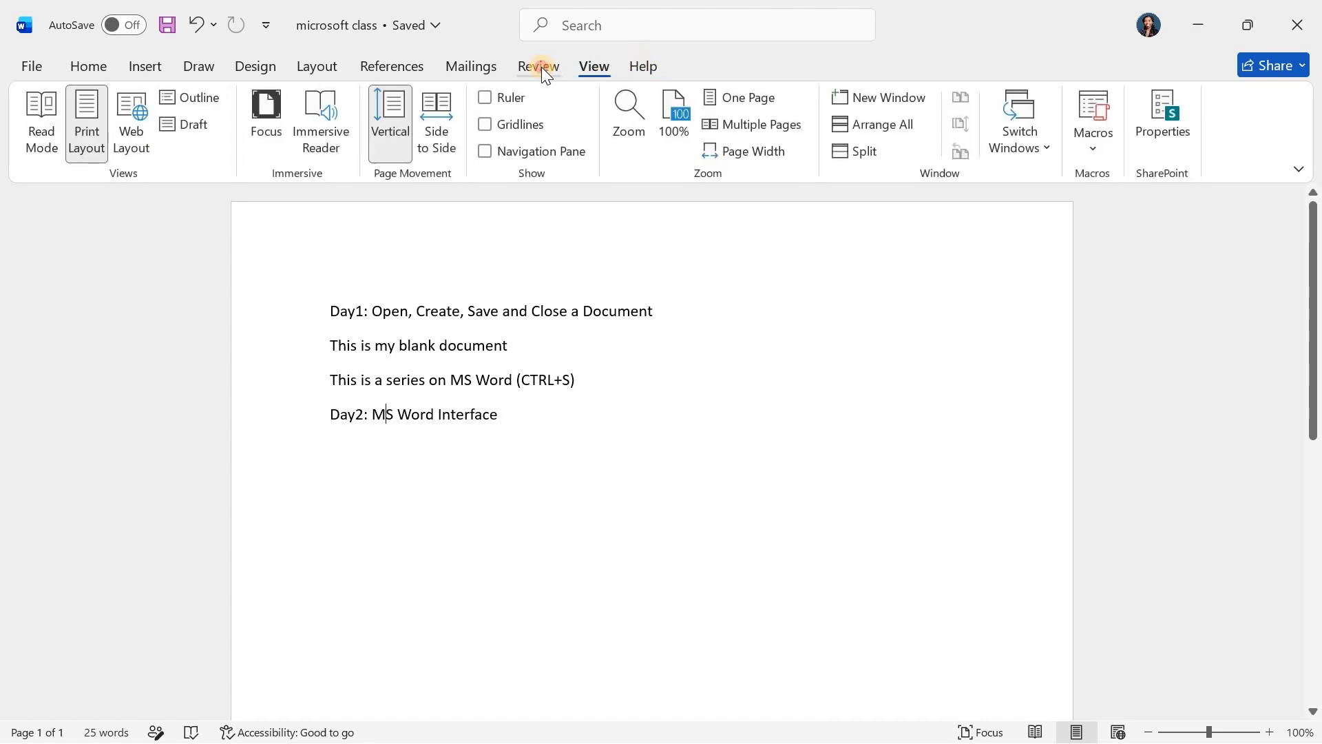
pyautogui.click(544, 69)
pyautogui.click(460, 64)
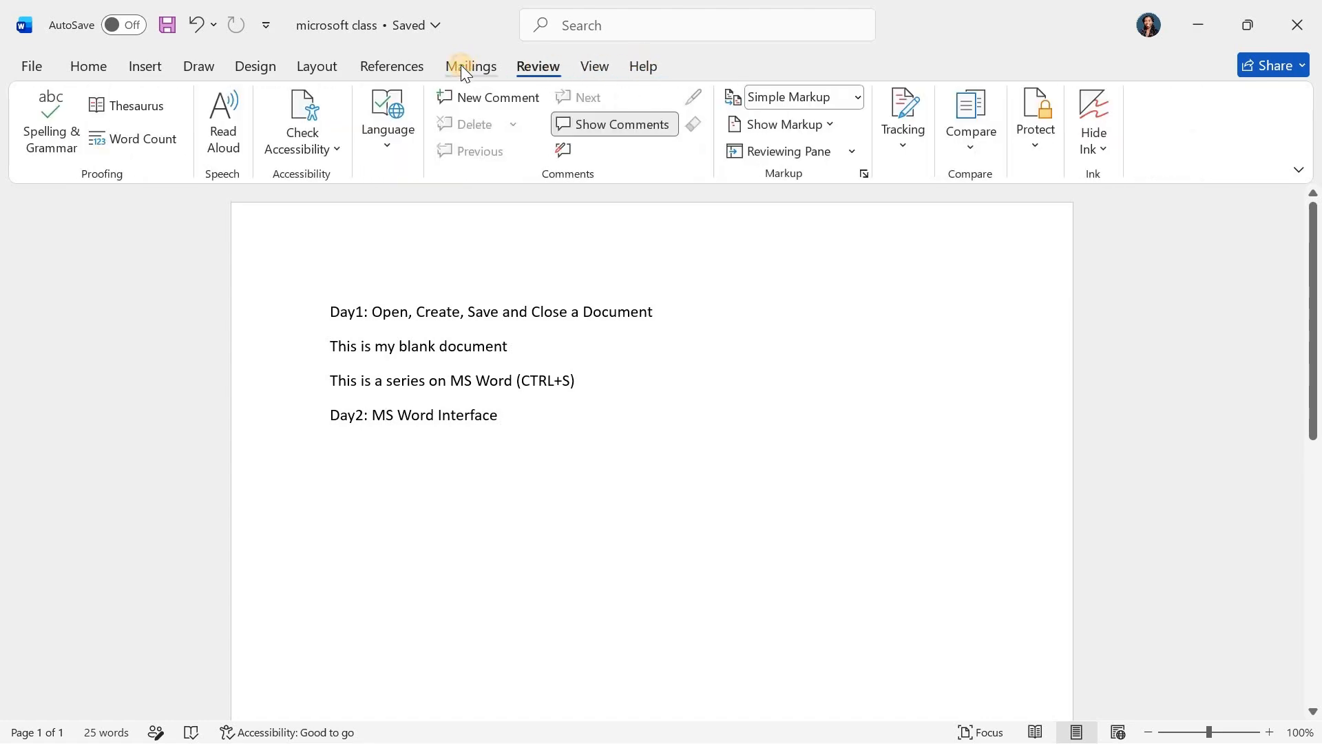
pyautogui.click(400, 69)
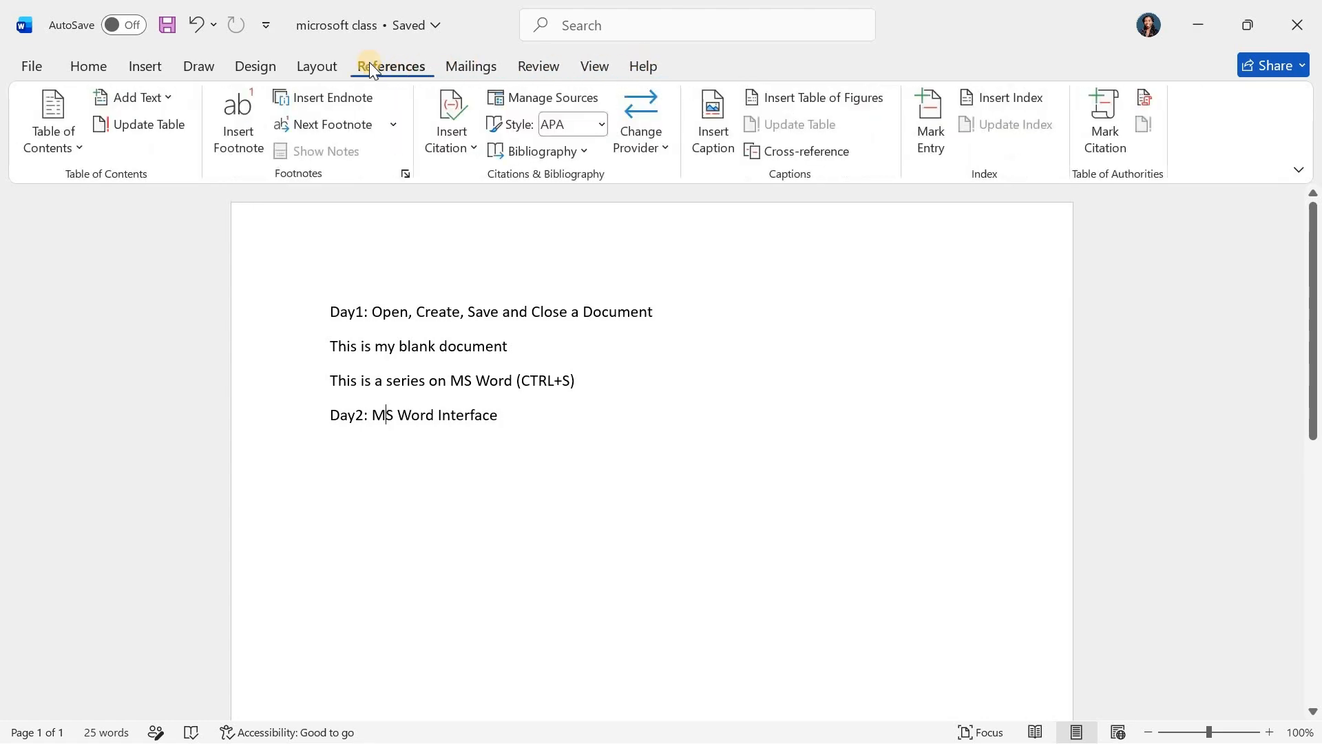
pyautogui.click(316, 67)
pyautogui.click(263, 69)
pyautogui.click(198, 67)
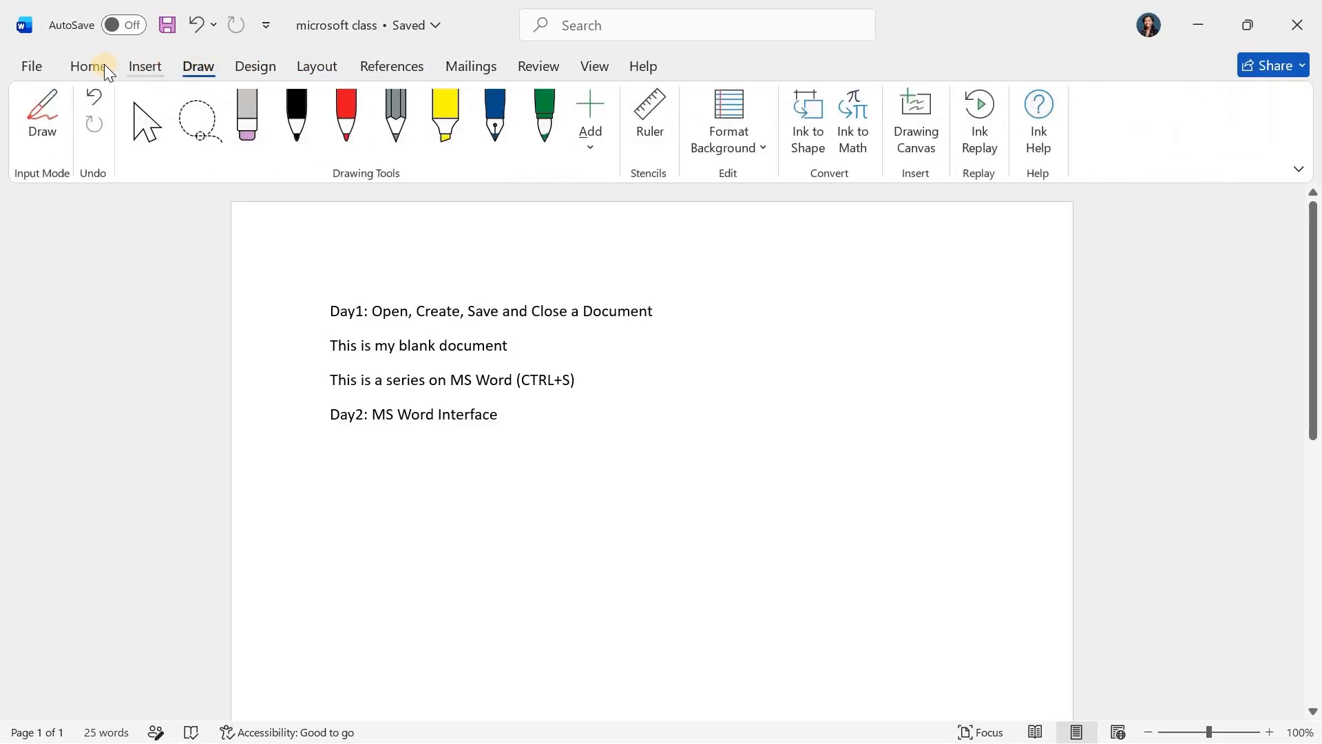
pyautogui.click(91, 69)
pyautogui.click(30, 60)
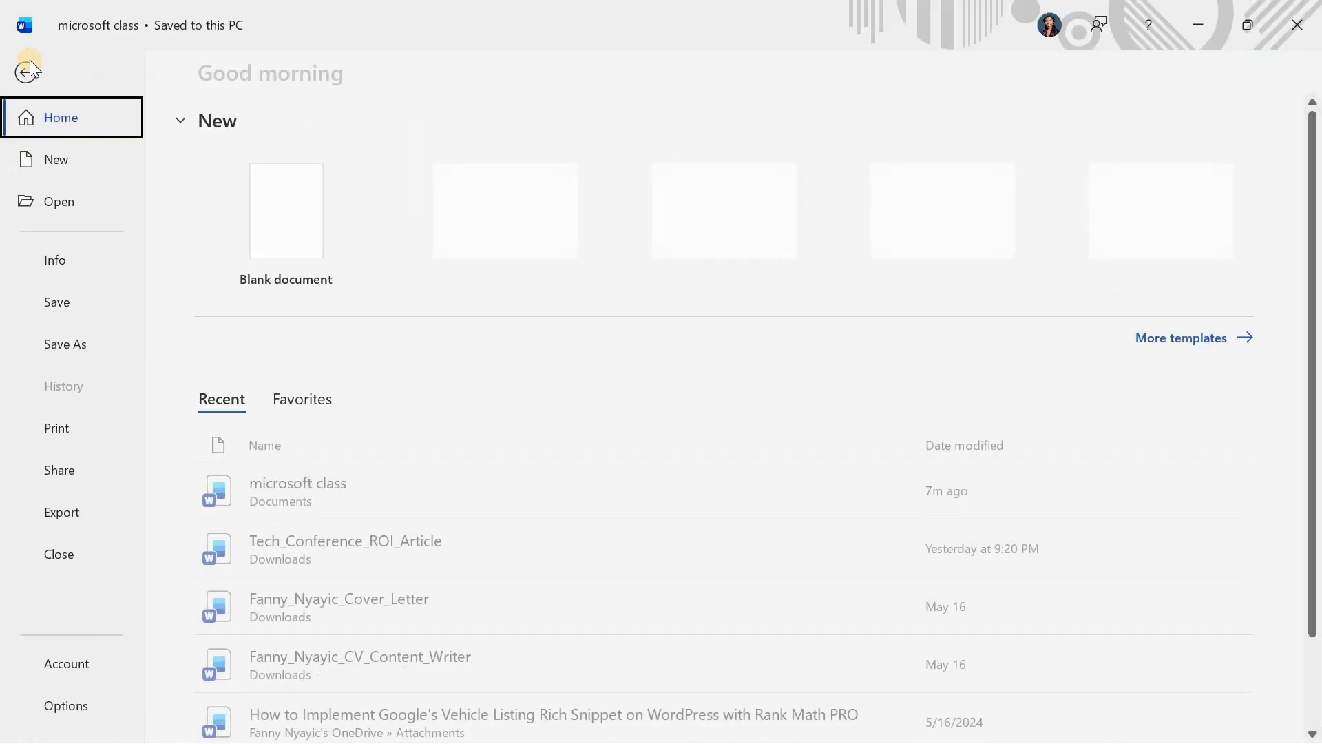
pyautogui.press('Escape')
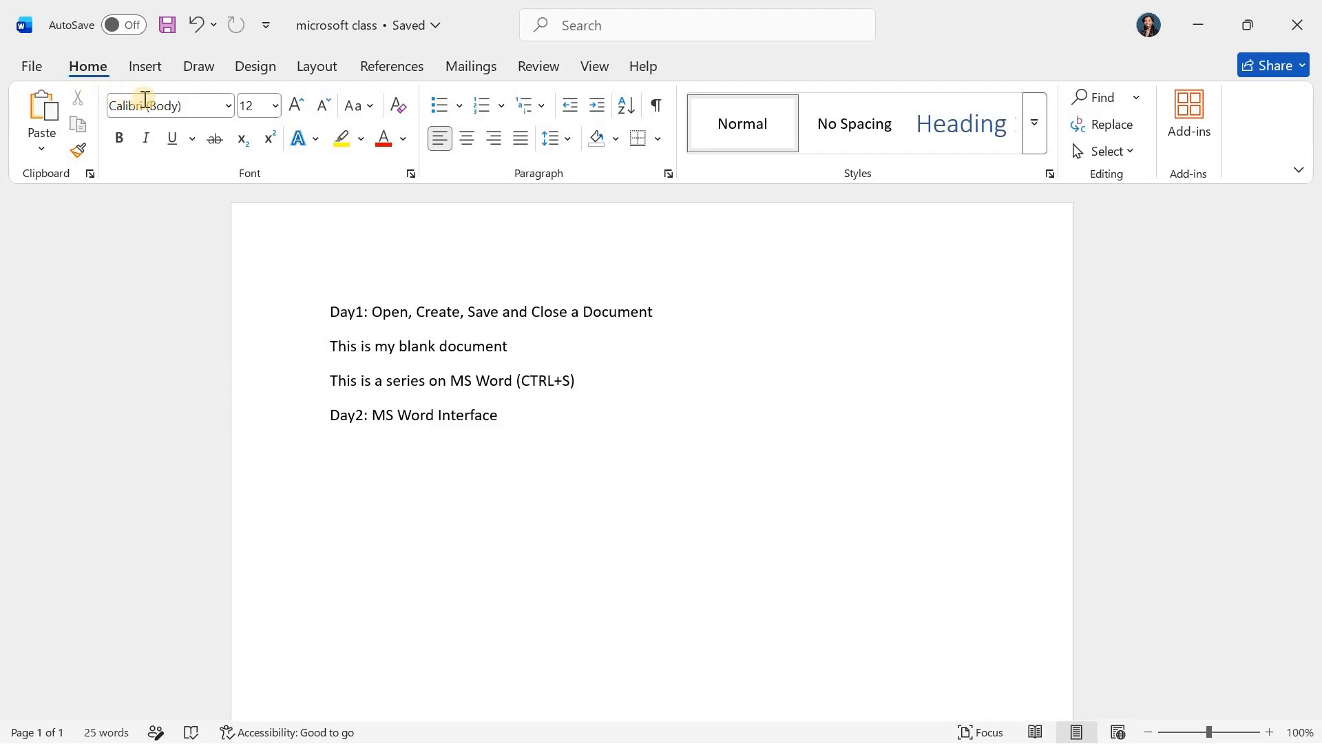
# - Examine the available fonts and the font size setting without changing either
pyautogui.click(182, 104)
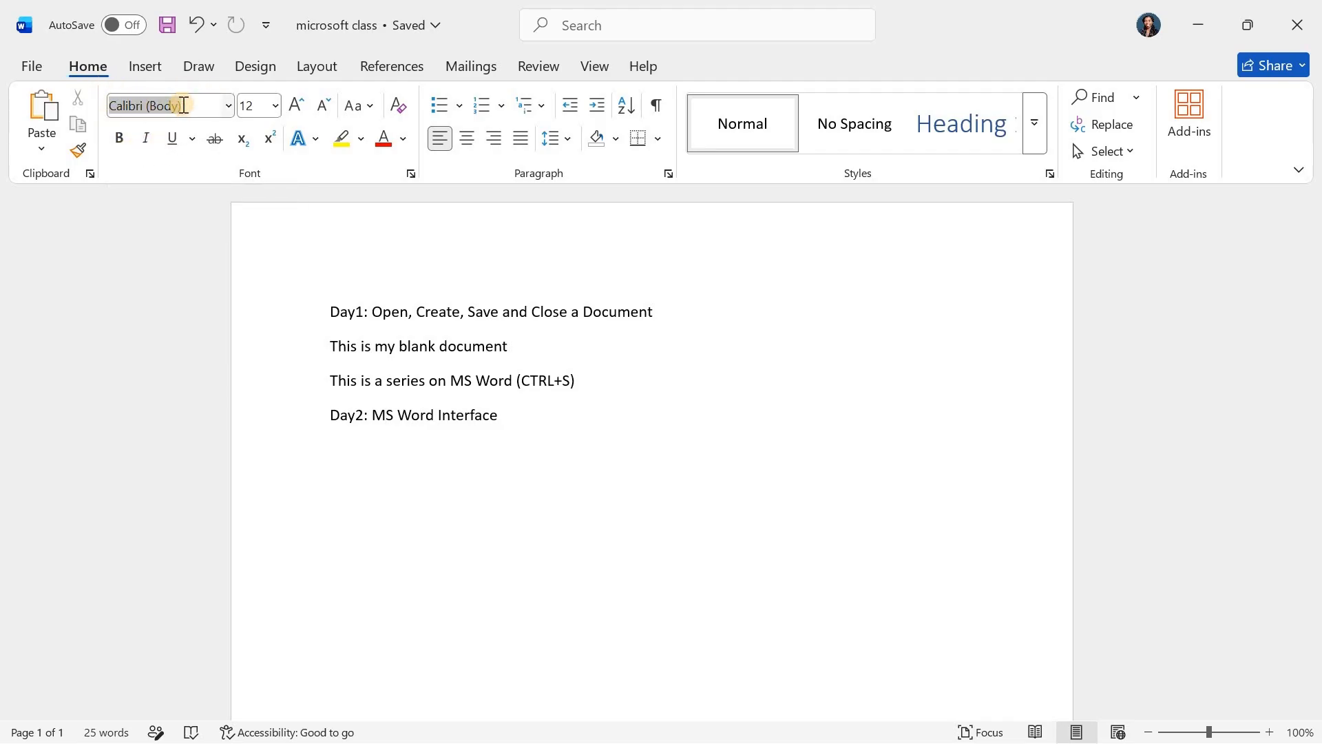
pyautogui.click(227, 108)
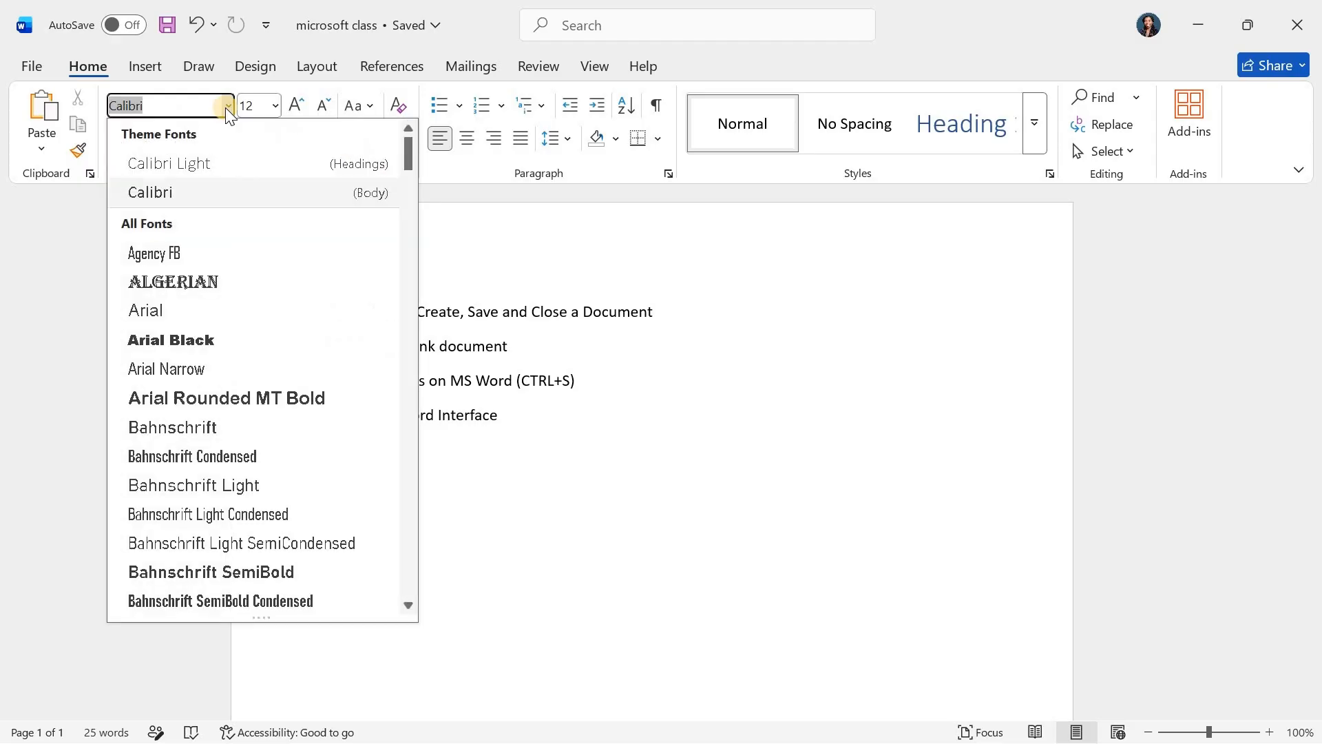
pyautogui.click(225, 108)
pyautogui.click(267, 107)
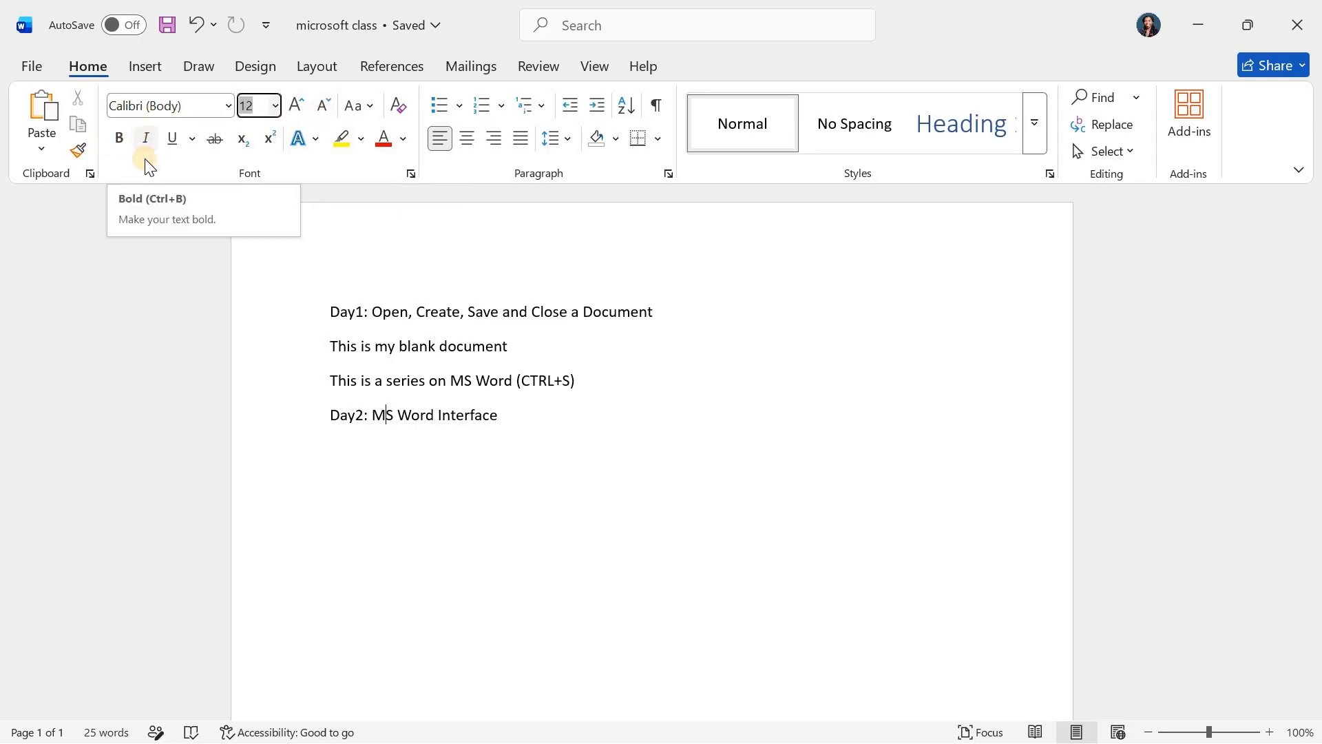
# - Format the "Day2: MS Word Interface" line as italic, underlined, bold and struck through
pyautogui.moveTo(502, 414); pyautogui.dragTo(315, 415)
pyautogui.click(145, 138)
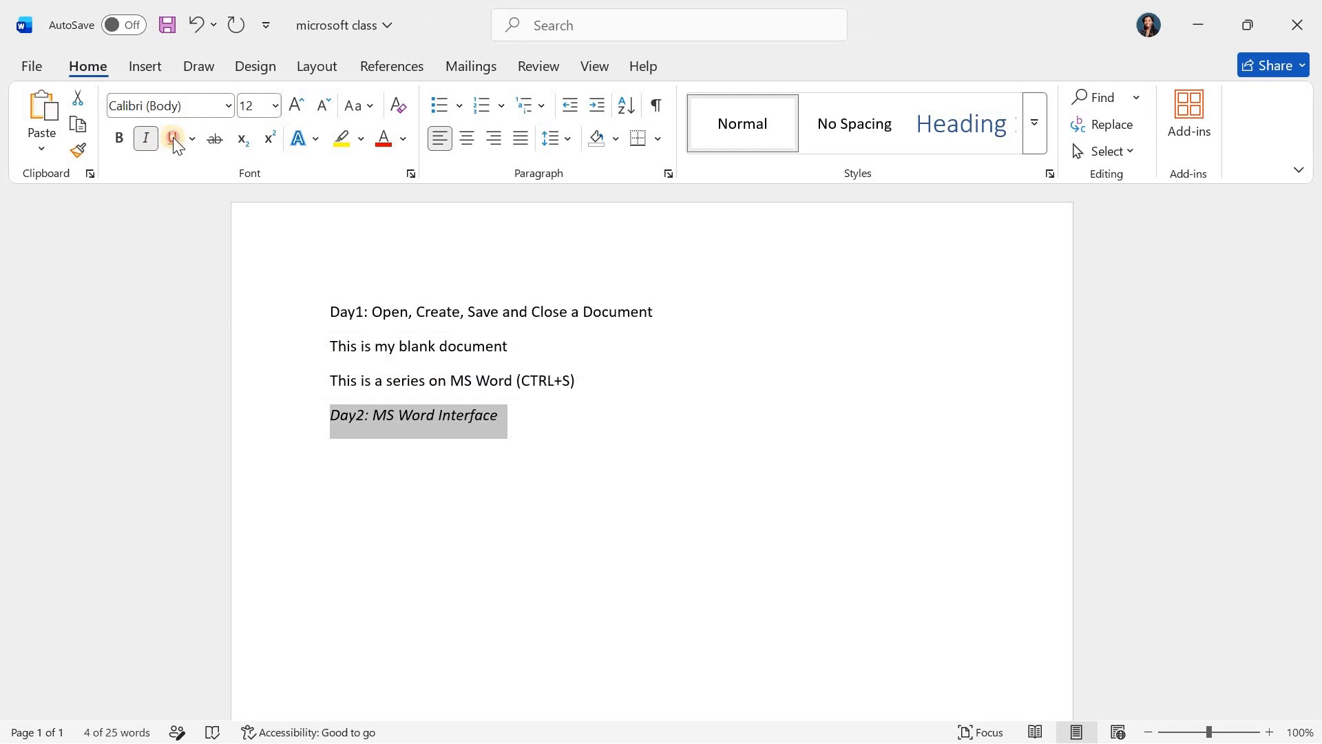
pyautogui.click(172, 138)
pyautogui.click(115, 137)
pyautogui.click(221, 140)
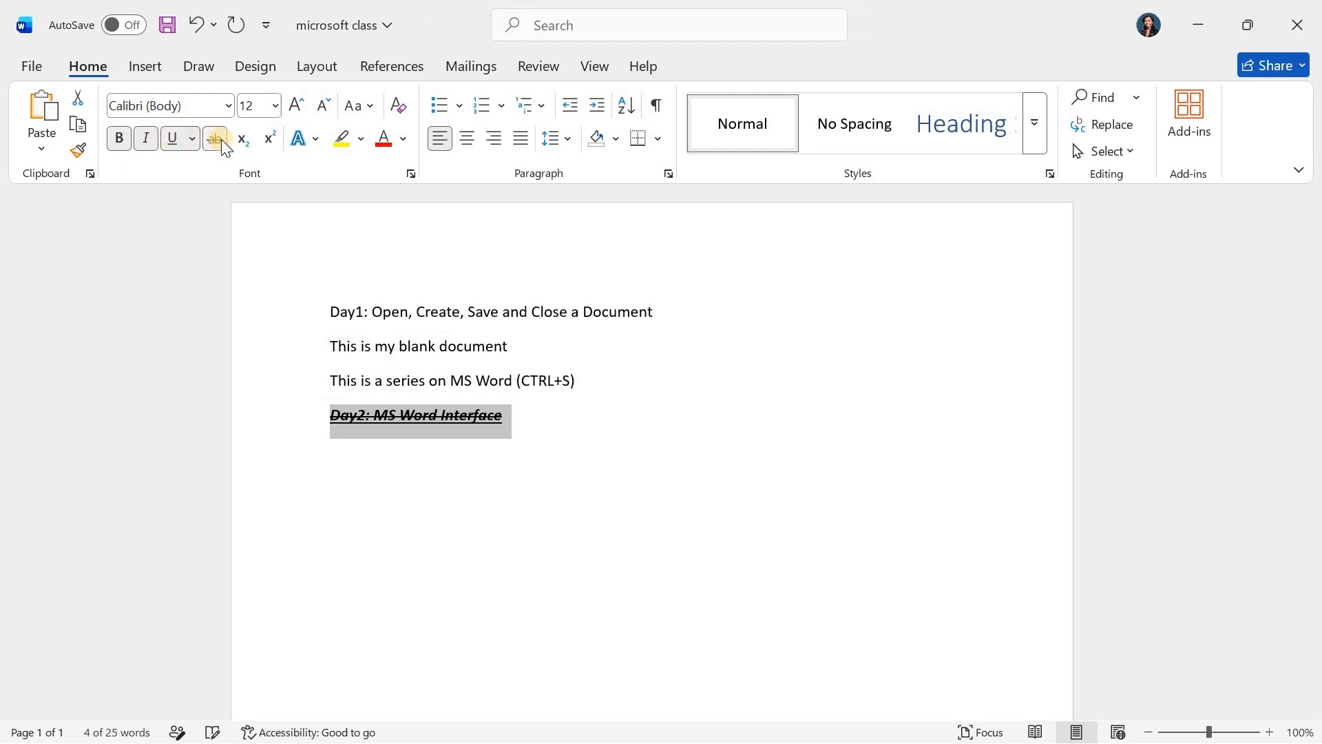
# - Apply a blue text effect to the "Day2: MS Word Interface" line and center it
pyautogui.click(299, 138)
pyautogui.click(382, 168)
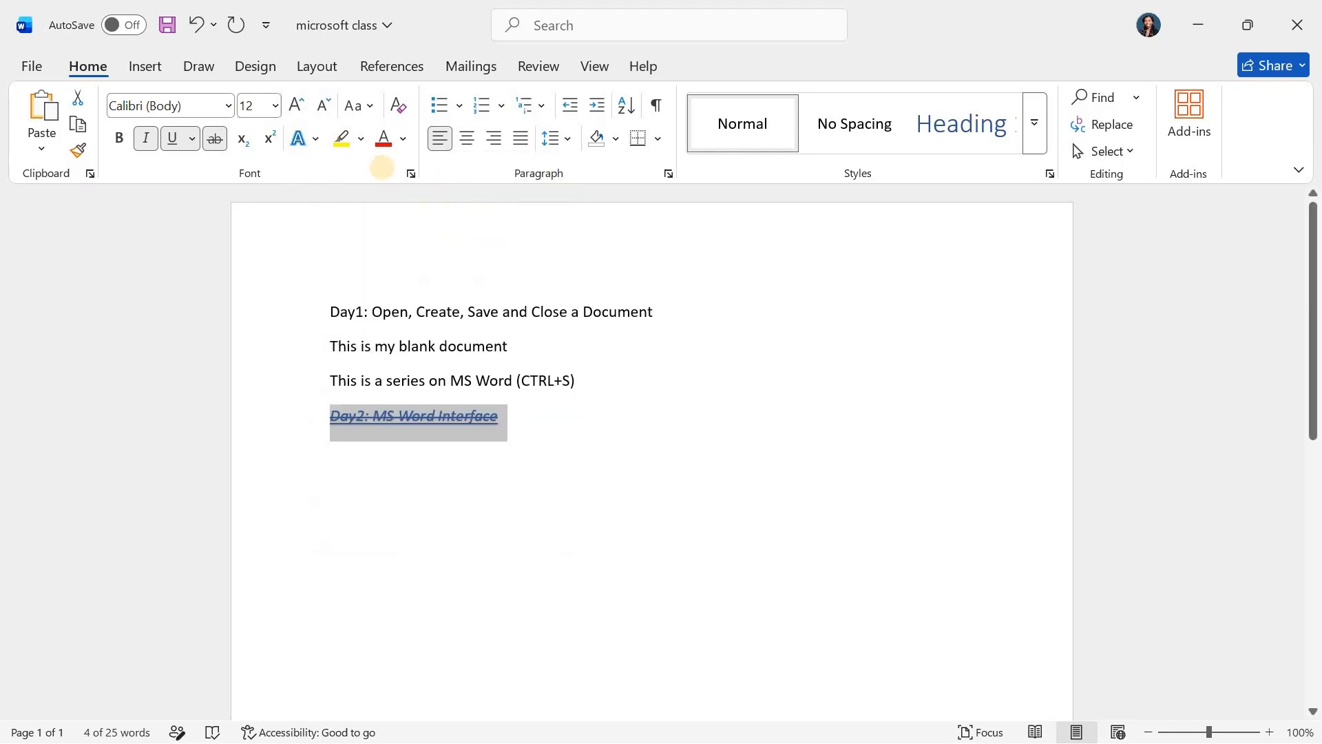
pyautogui.click(466, 142)
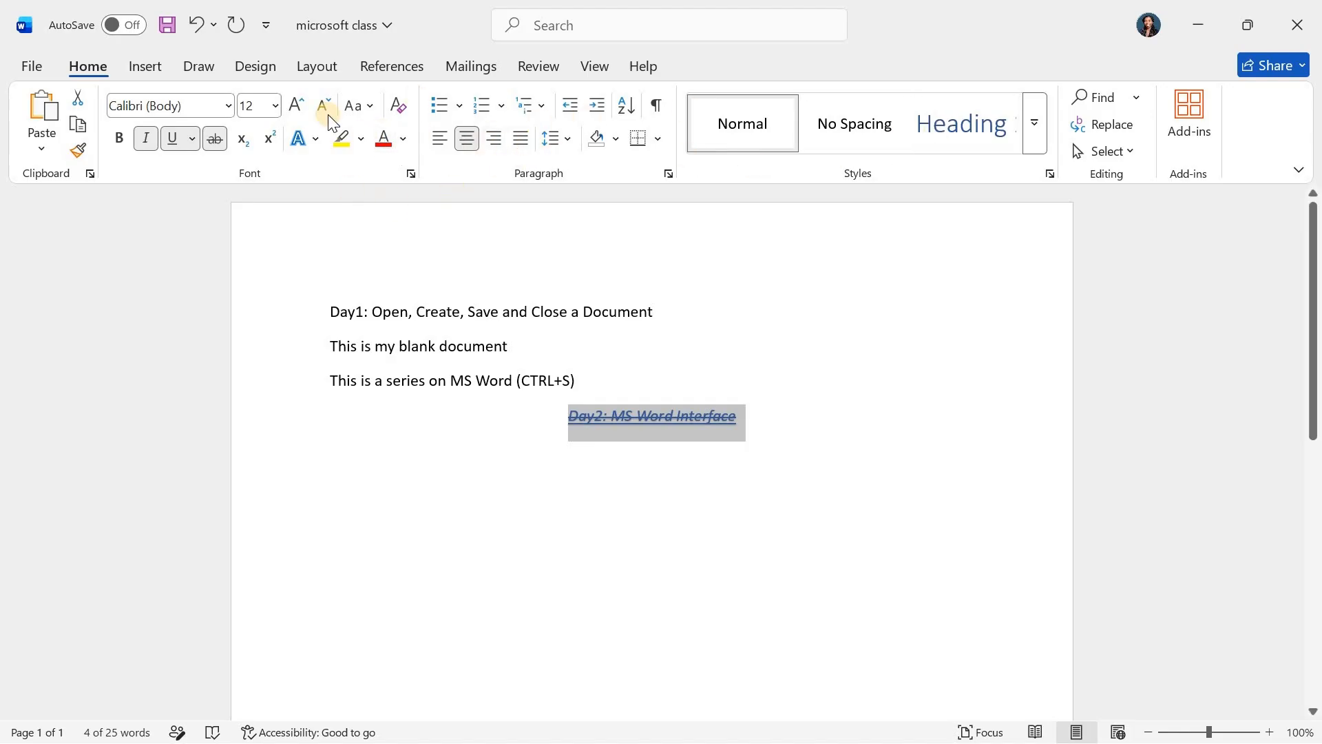
# - Examine the bullet, numbering and multilevel list libraries without applying a list style
pyautogui.click(460, 105)
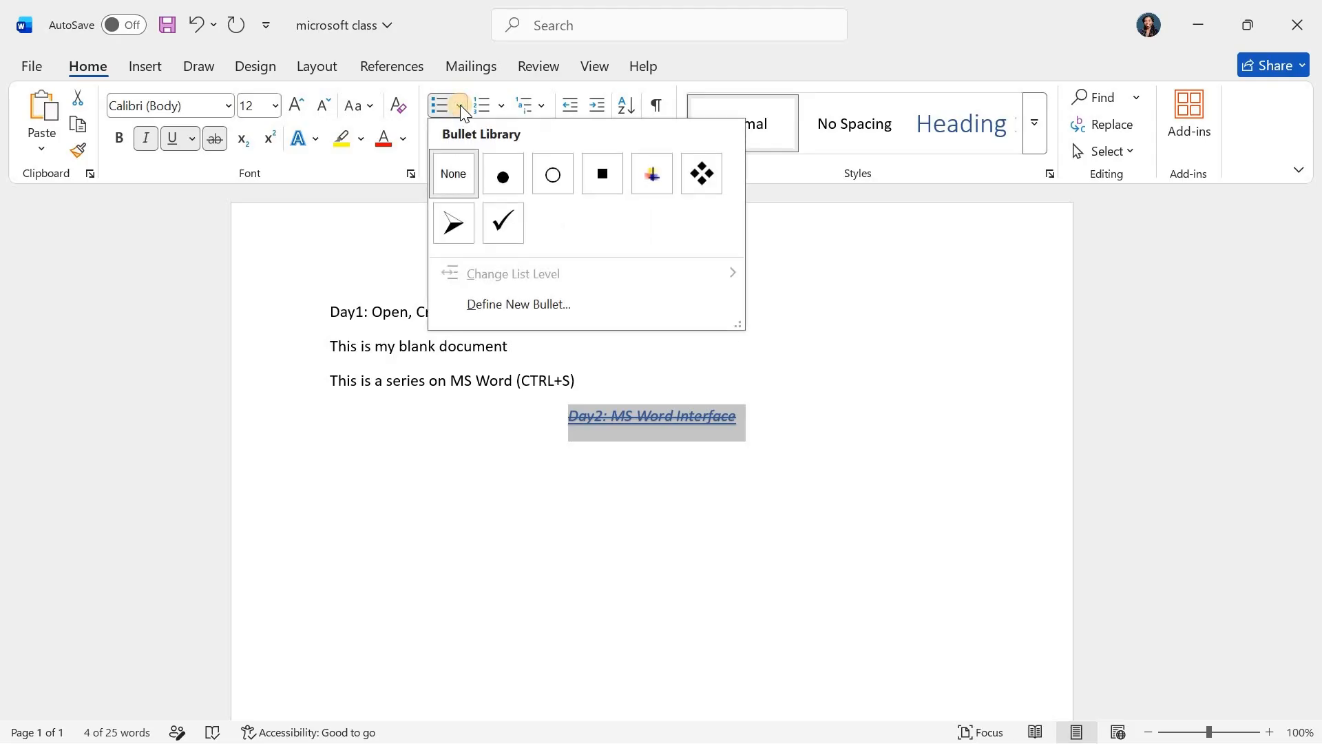
pyautogui.click(461, 105)
pyautogui.click(460, 104)
pyautogui.click(500, 100)
pyautogui.click(500, 100)
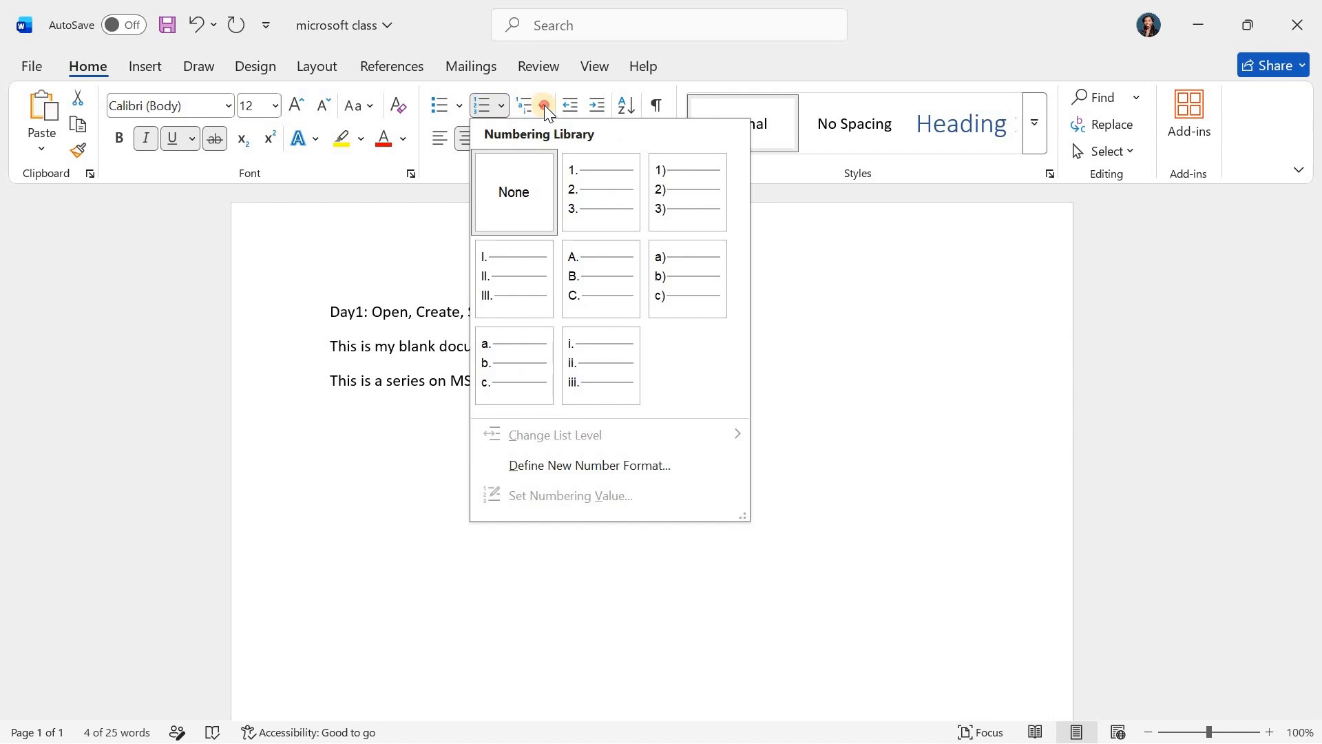
pyautogui.click(544, 104)
pyautogui.click(544, 105)
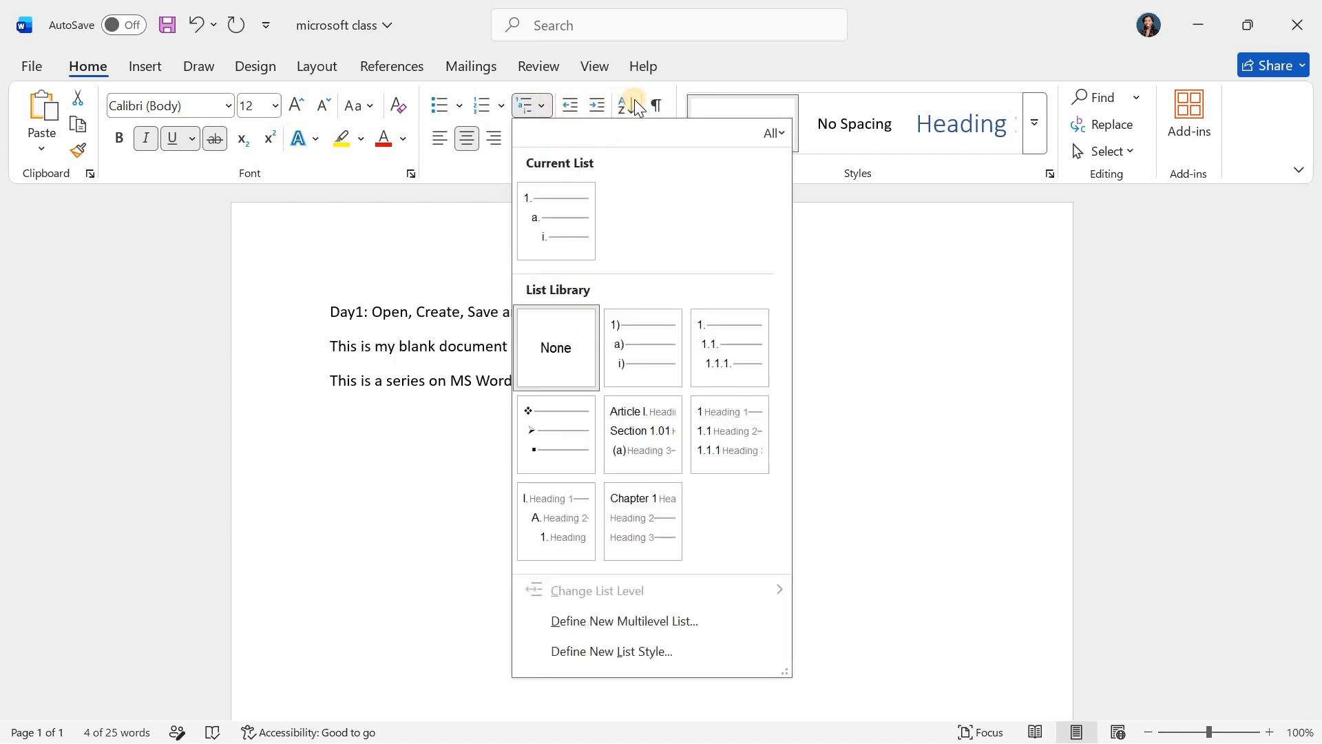
pyautogui.click(361, 204)
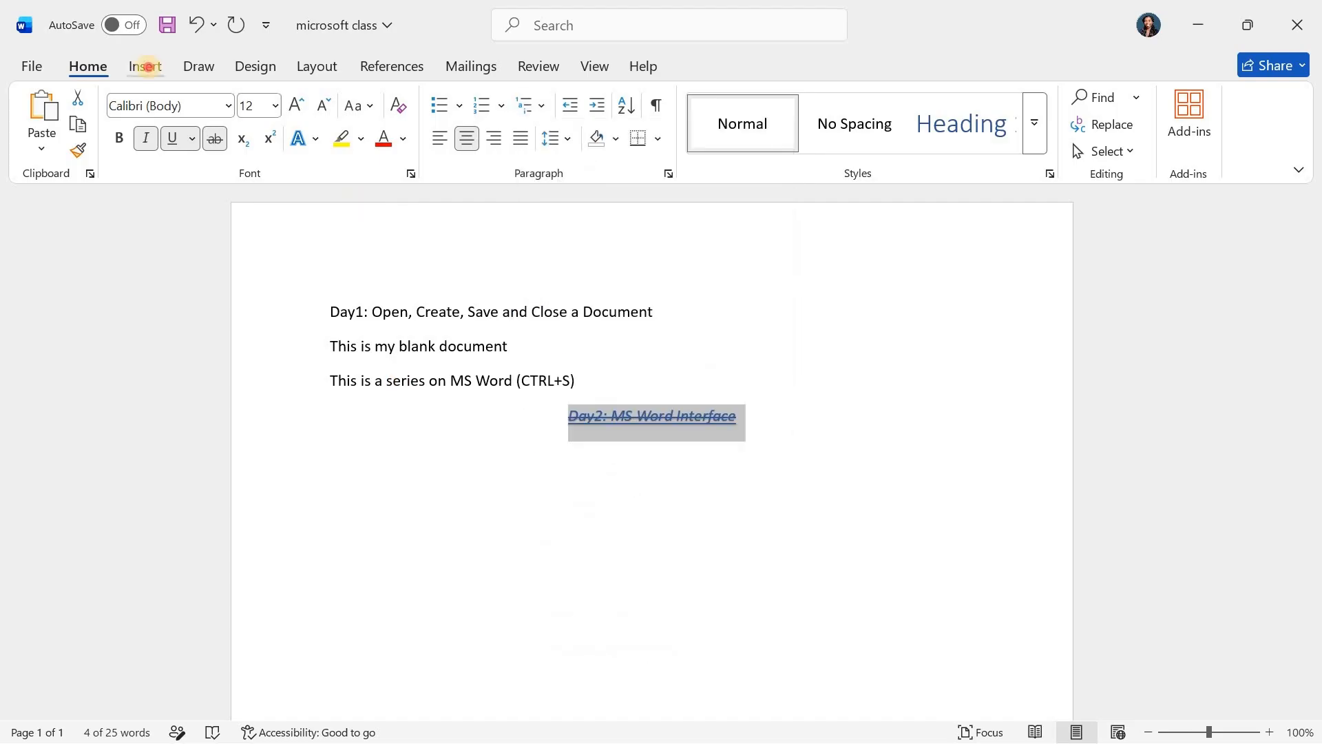
# - Examine the Insert, Design, Draw and Layout command sets, and return to the Home commands
pyautogui.click(146, 66)
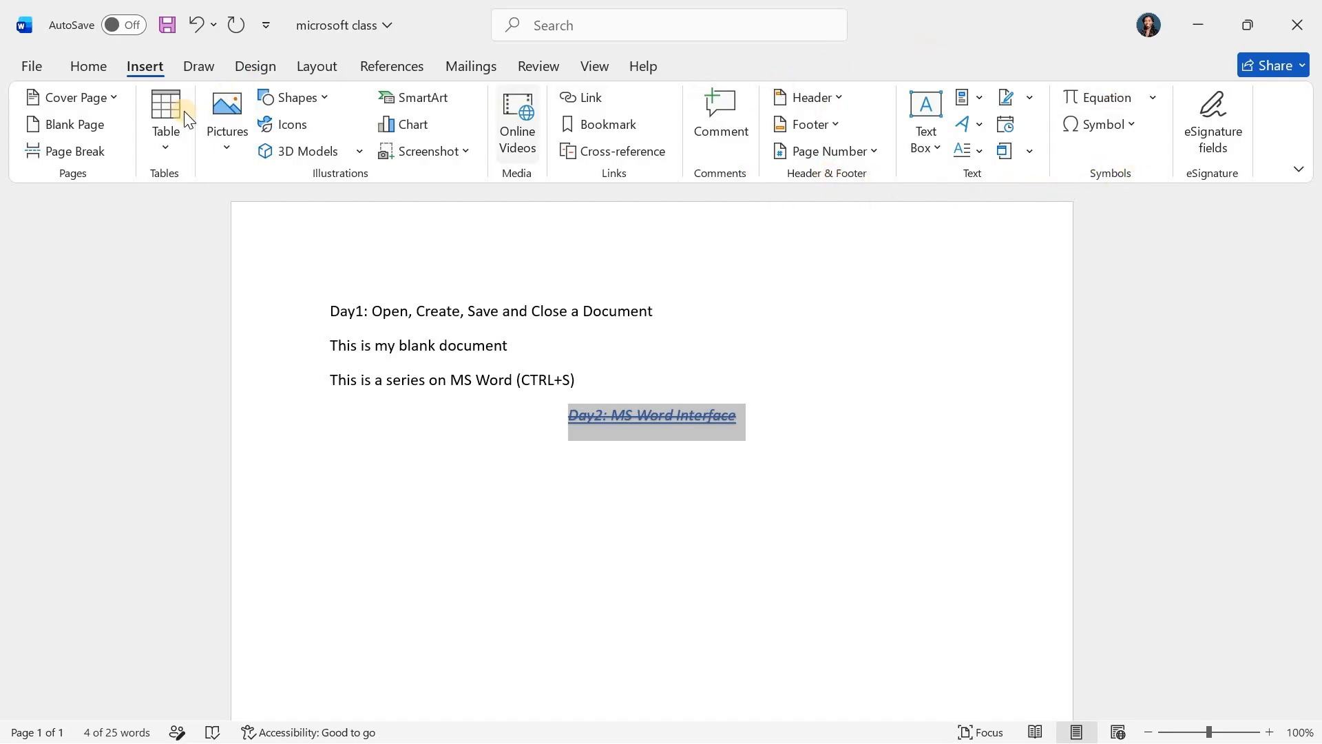
pyautogui.click(255, 66)
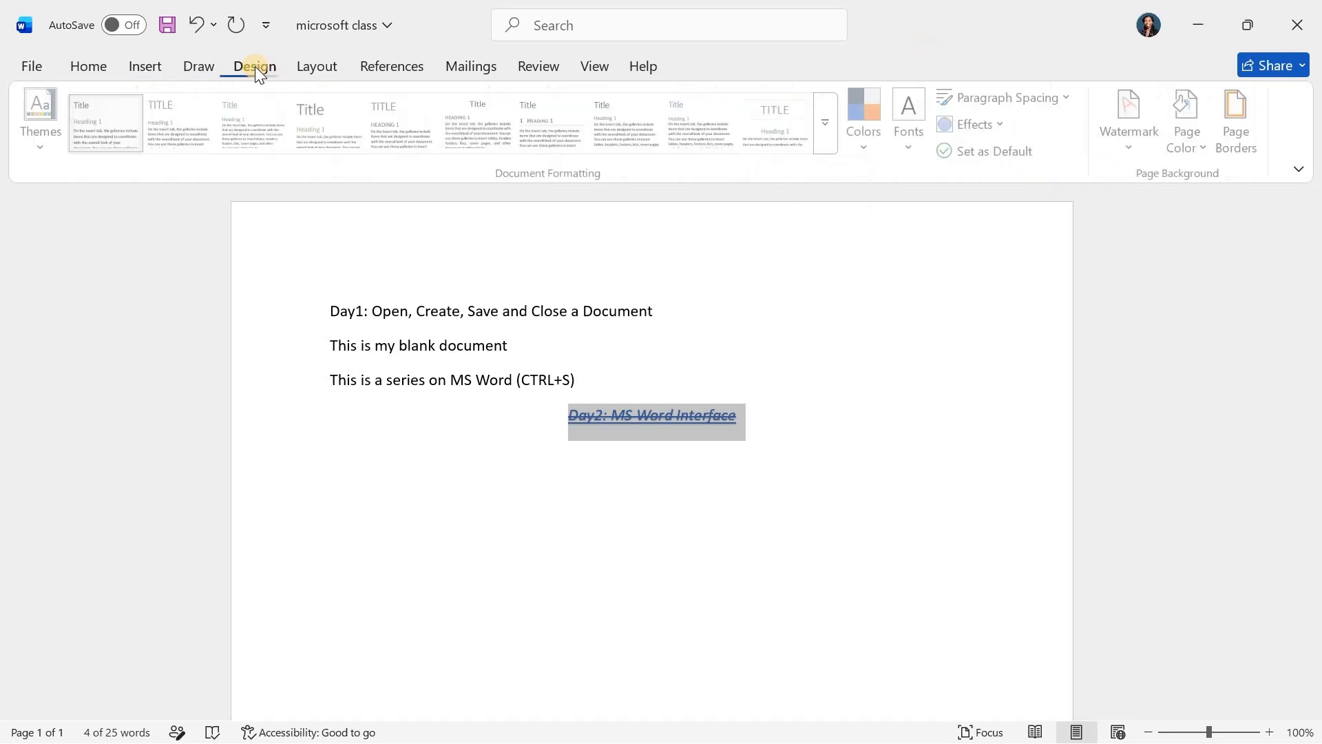
pyautogui.click(201, 65)
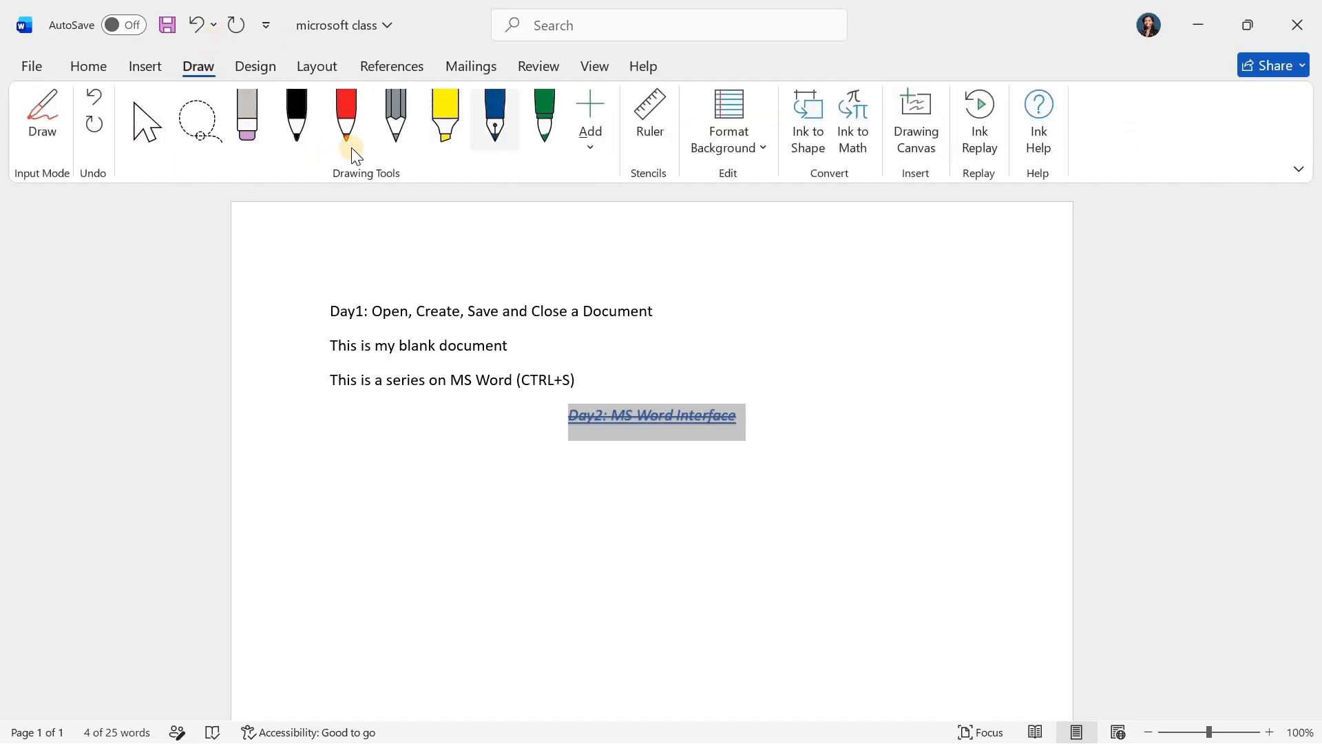
pyautogui.click(321, 66)
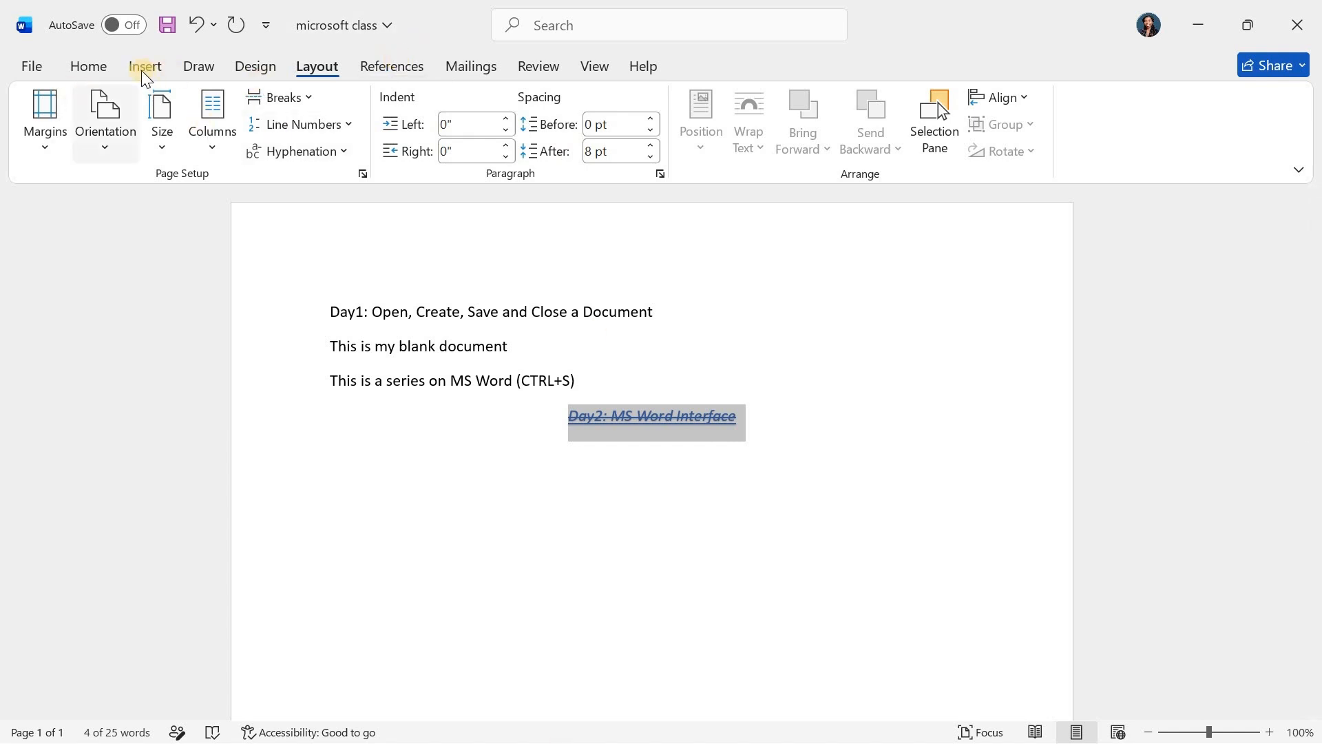
pyautogui.click(86, 67)
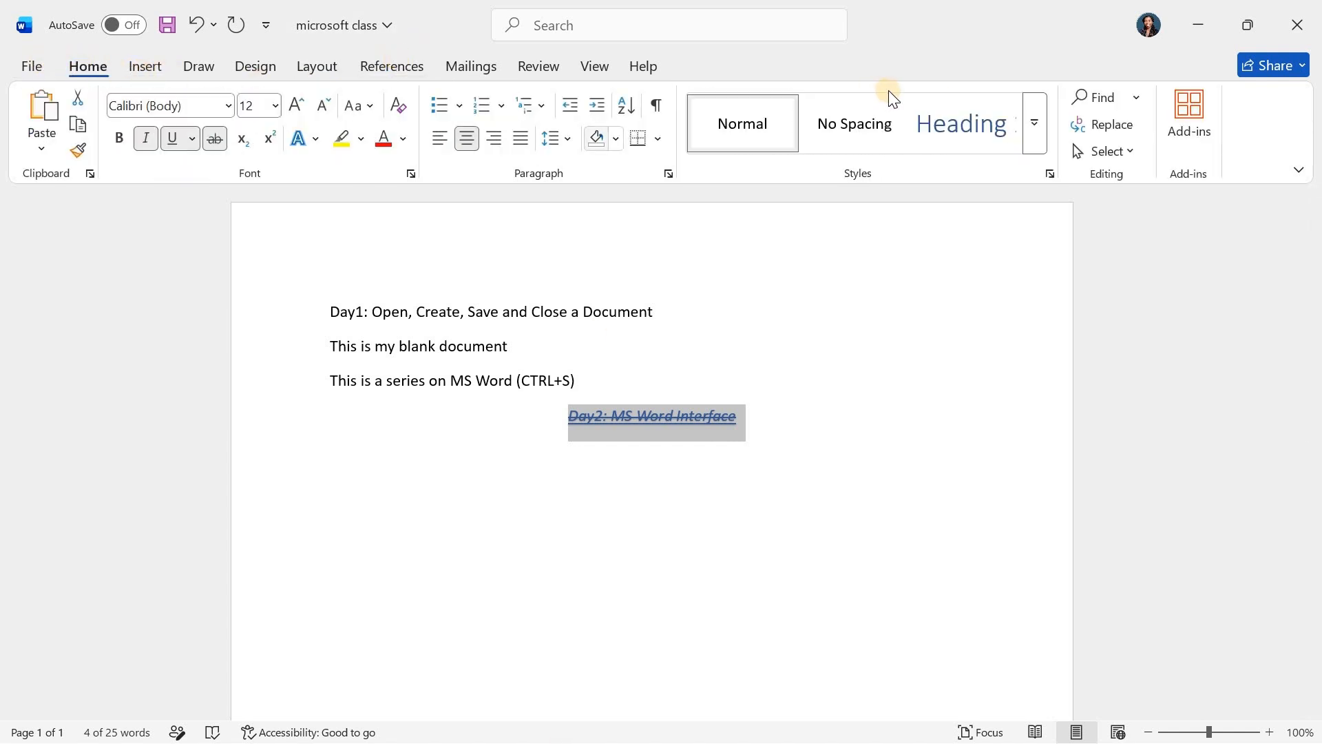
# - Select all the text in the document, from the Day1 line through the Day2 line
pyautogui.click(880, 401)
pyautogui.scroll(-1, 880, 402)
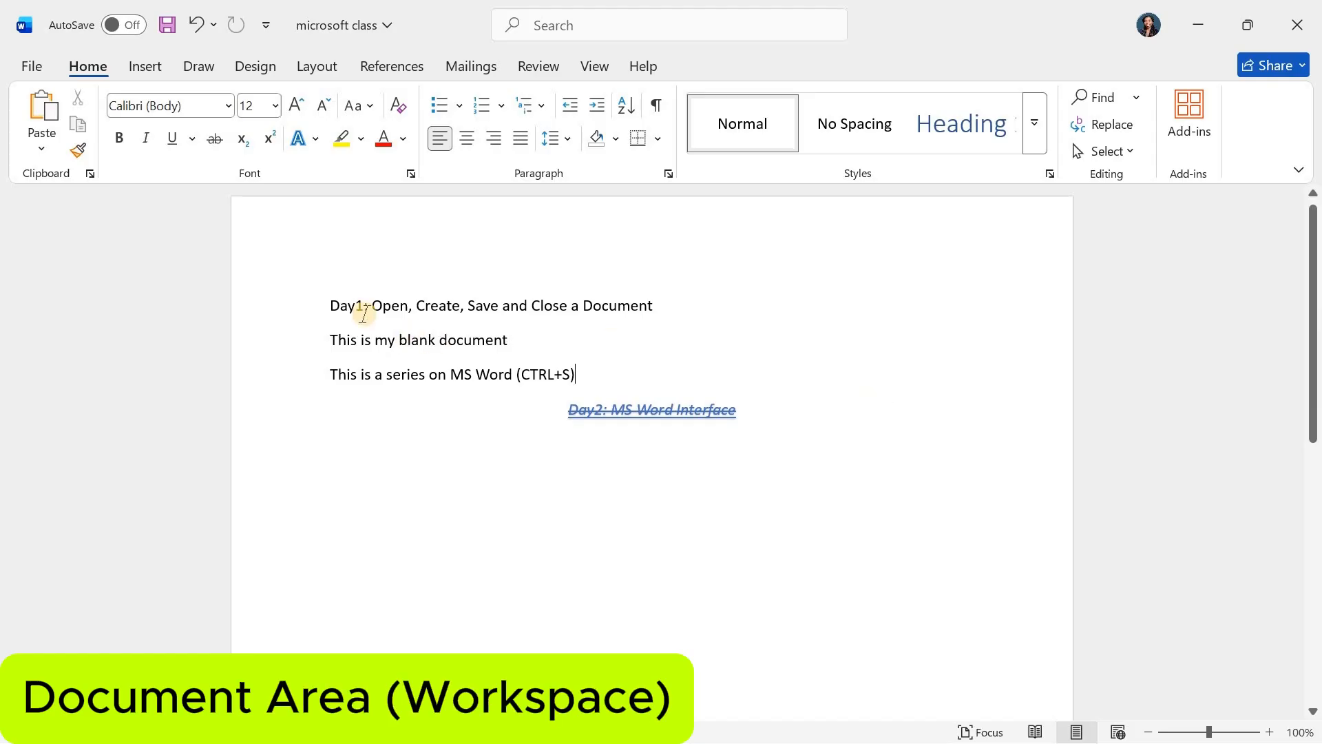
pyautogui.moveTo(286, 258); pyautogui.dragTo(770, 693)
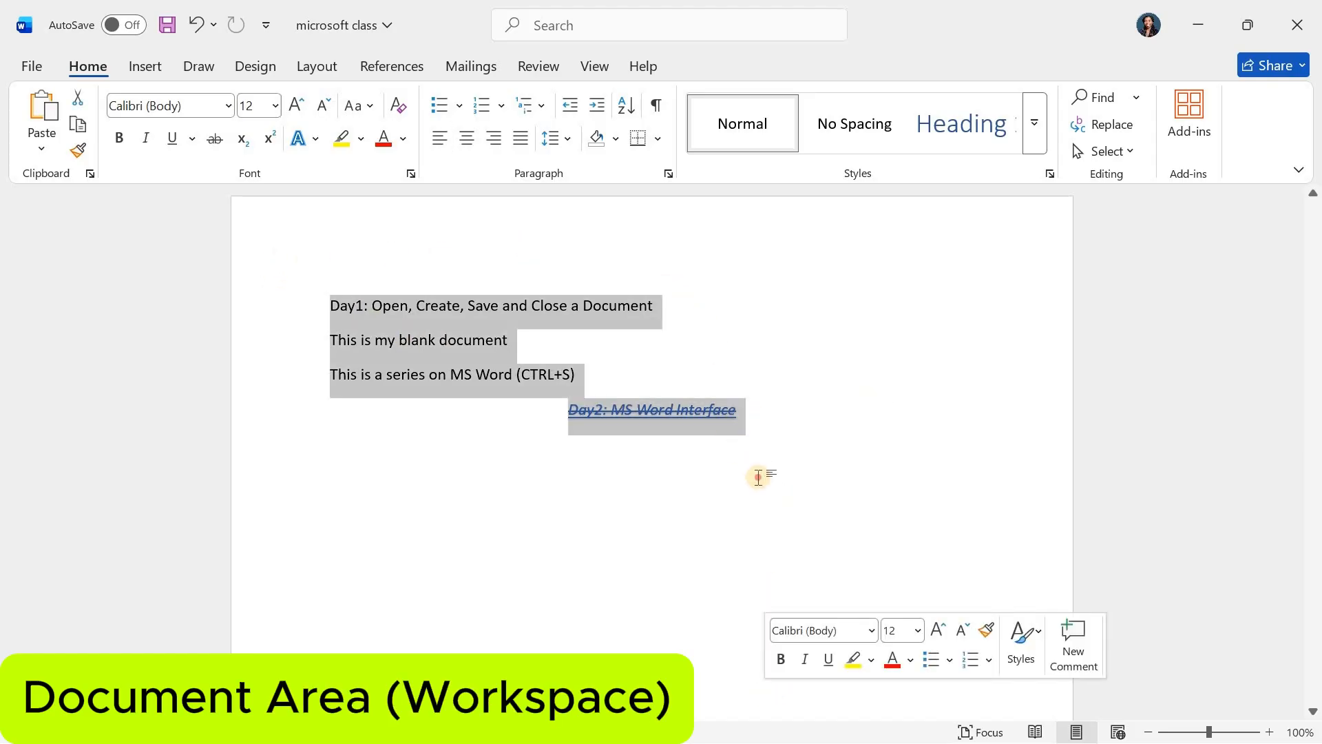
# - Start a new line below the "Day2: MS Word Interface" line with italic and underline turned off and left alignment
pyautogui.click(758, 476)
pyautogui.press('Return')
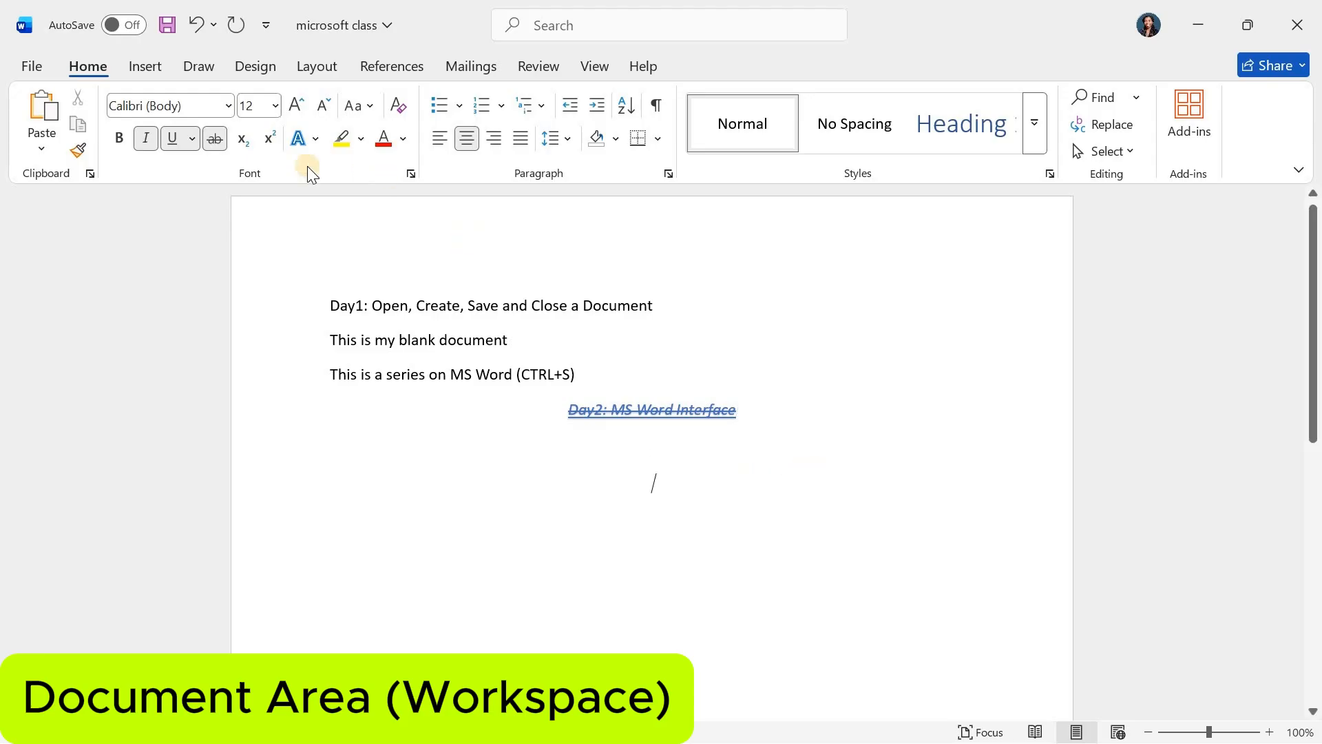
pyautogui.click(145, 139)
pyautogui.hotkey('ctrl', 'u')
pyautogui.hotkey('ctrl', 'l')
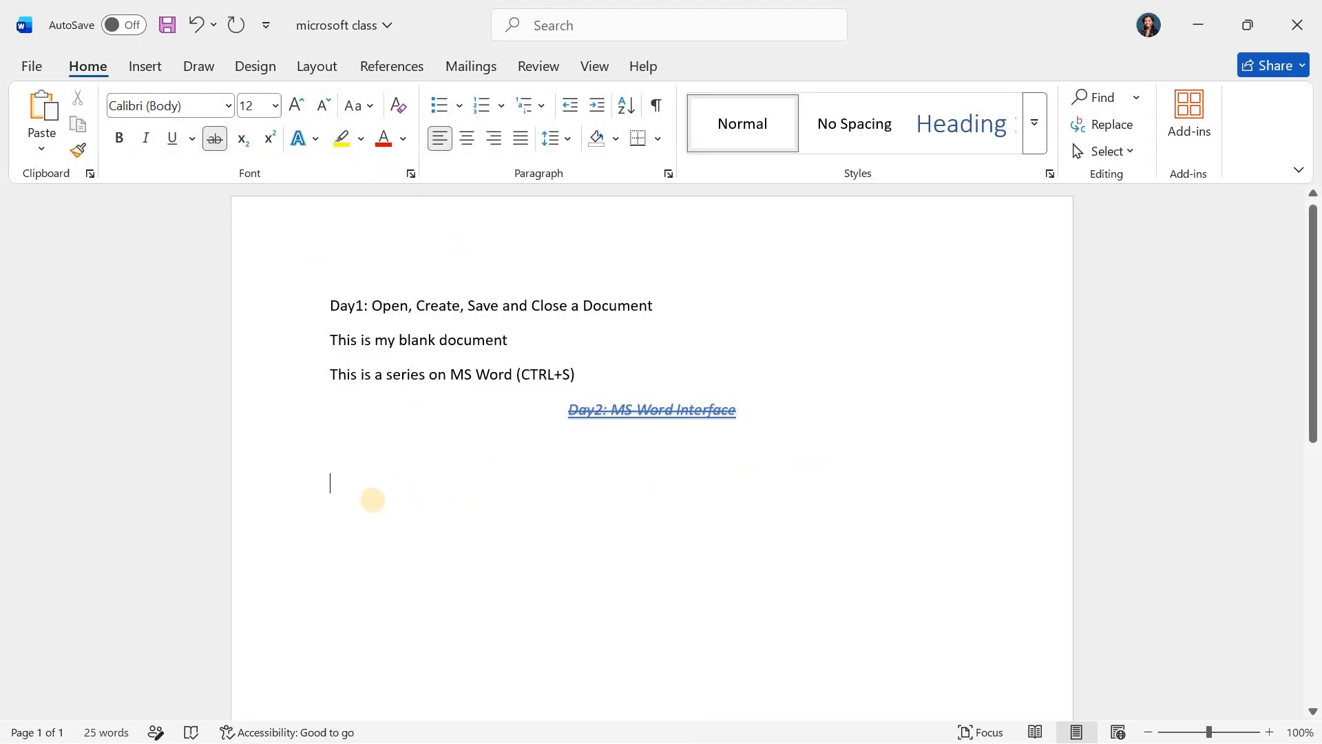
# - Paste the copied Lorem ipsum paragraphs below the "Day2: MS Word Interface" line and dismiss the paste options notice
pyautogui.scroll(-3, 448, 503)
pyautogui.scroll(1, 590, 431)
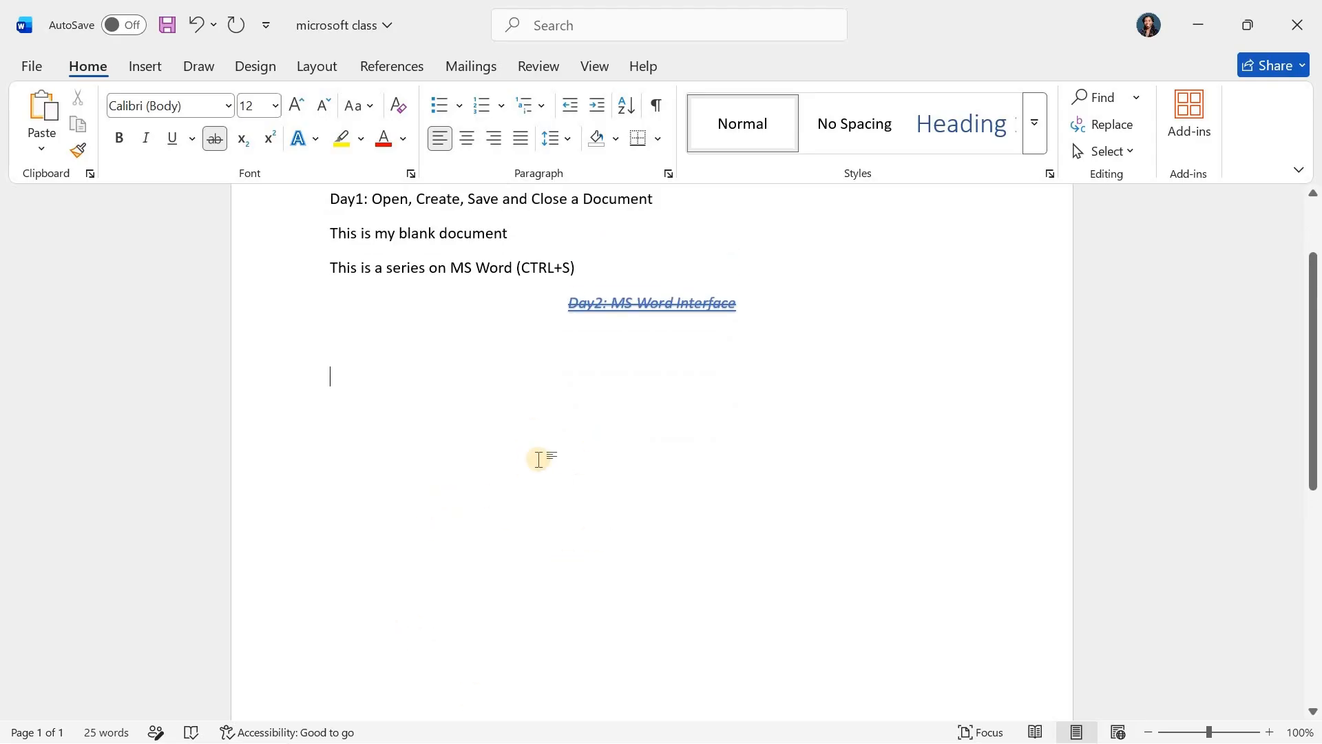
pyautogui.write('Lorem ipsum dolor sit amet, consectetur adipiscing elit. Curabitur dignissim risus velit, at molestie enim dictum a. Interdum et malesuada fames ac ante ipsum primis in faucibus. Nullam eget elit id sapien lacinia pharetra vel vel arcu. Lorem ipsum dolor sit amet, consectetur adipiscing elit. Ut tincidunt leo arcu, vitae sodales velit tempus at. Orci varius natoque penatibus et magnis dis parturient montes, nascetur ridiculus mus. Nunc eu vestibulum elit. Proin viverra accumsan urna, eleifend consequat nisi scelerisque eu. Integer in porttitor dolor. Morbi viverra semper lobortis. Suspendisse porttitor metus tristique, efficitur nisl ac, pulvinar nisi. Phasellus tristique mollis tellus, id tincidunt diam luctus sed. Nulla nec posuere tellus, sed lacinia ligula. Praesent vel magna interdum, dignissim ex eu, tempor nisl. Nunc nec quam elit. Aliquam ac dui non nibh semper lobortis. Maecenas ultrices augue ac leo bibendum tempus. Suspendisse accumsan dignissim aliquet. Aliquam aliquam felis ac diam condimentum, tincidunt viverra enim vulputate. Vestibulum sit amet aliquet dui. Donec vel elementum leo. Suspendisse sollicitudin quam lorem, vitae pulvinar ipsum pulvinar interdum. Sed vel augue quis nibh varius pharetra vitae eget sem. Morbi a turpis sit amet mauris sodales viverra eget ac nunc.')
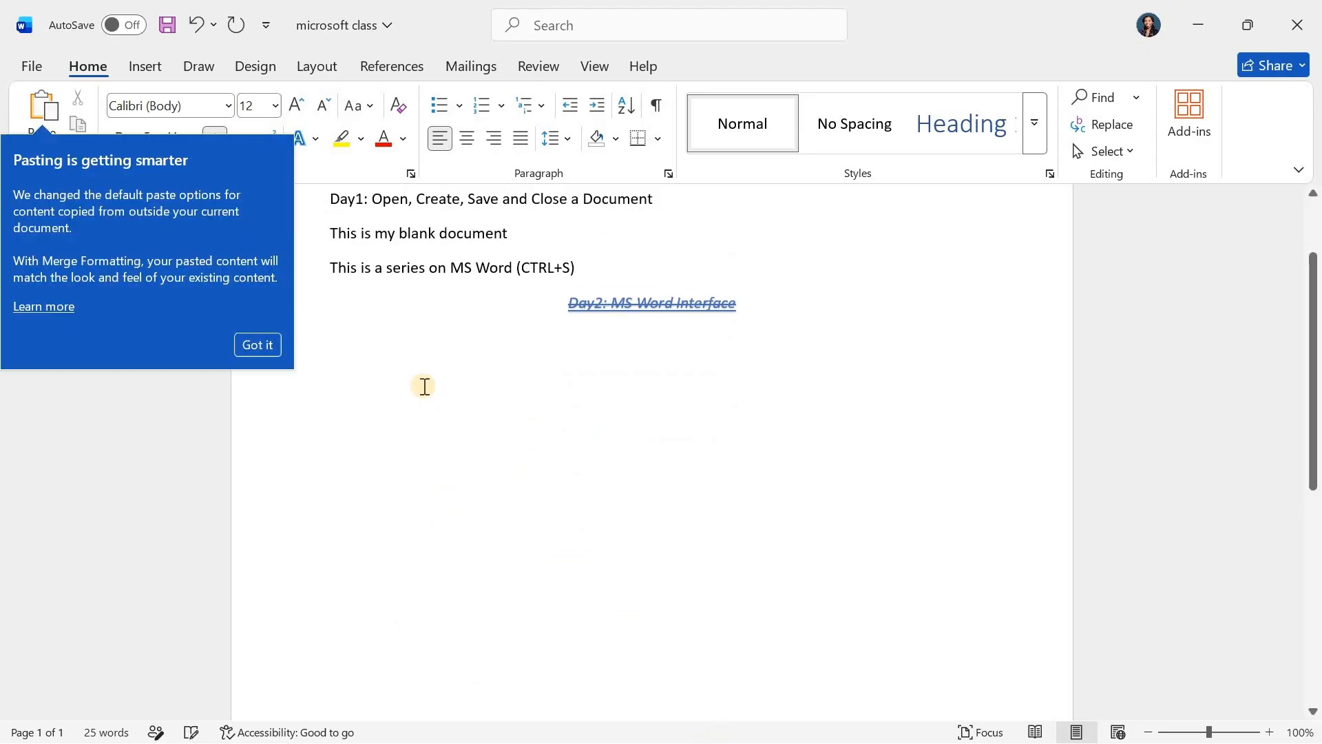
pyautogui.click(258, 344)
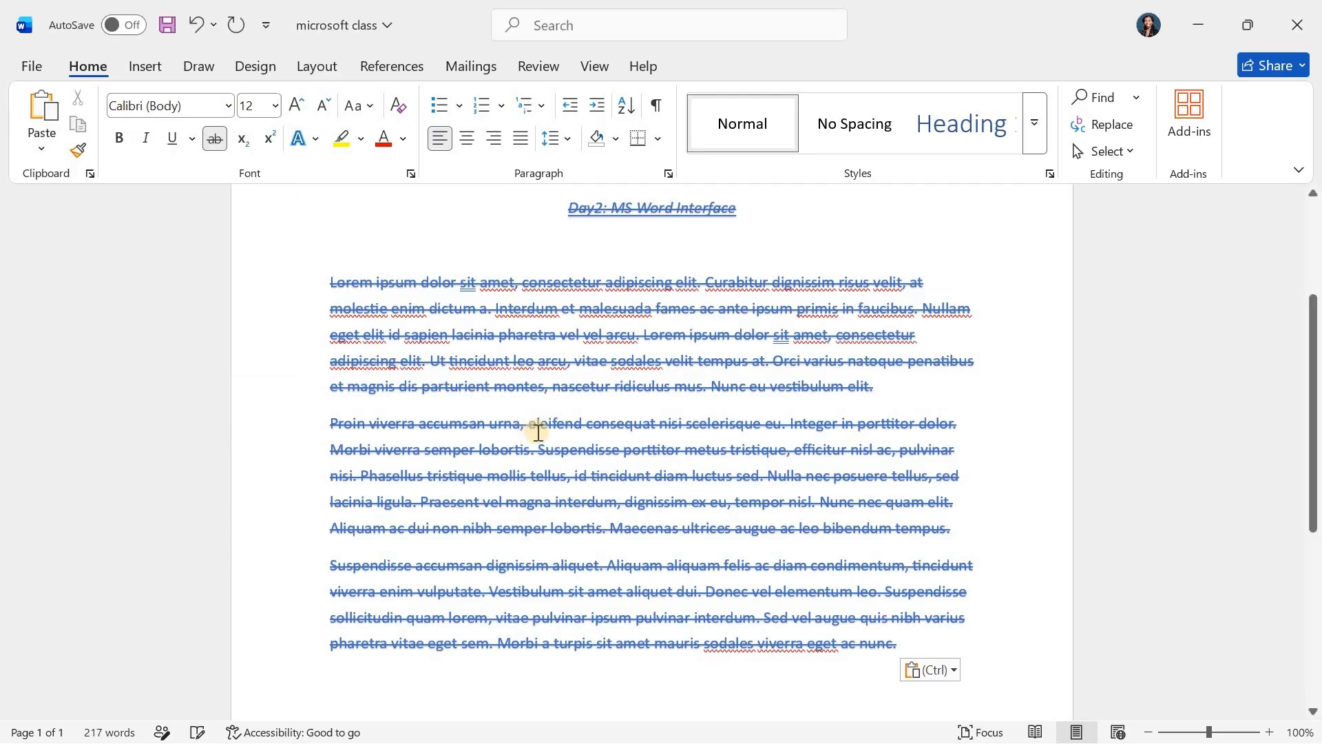
# - Remove the strikethrough from the three pasted Lorem ipsum paragraphs and change their blue text to black
pyautogui.moveTo(910, 647); pyautogui.dragTo(328, 275)
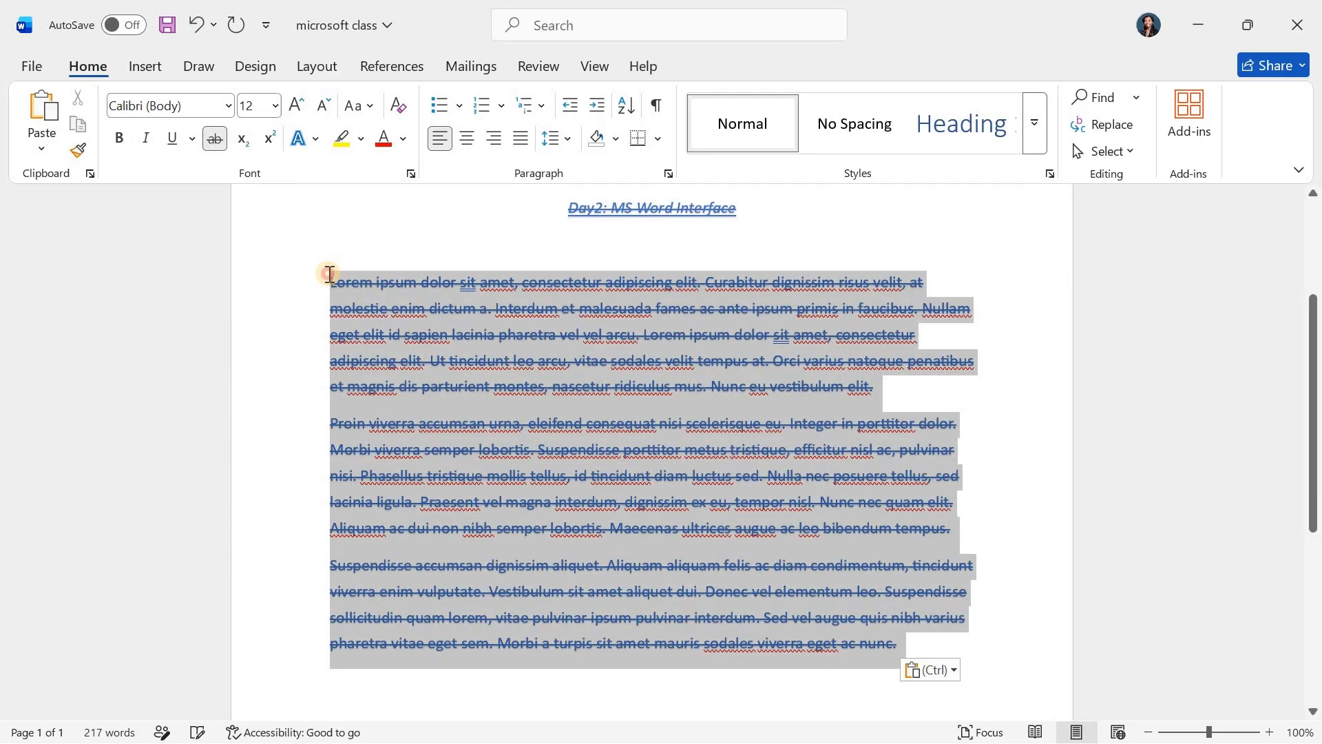
pyautogui.click(215, 139)
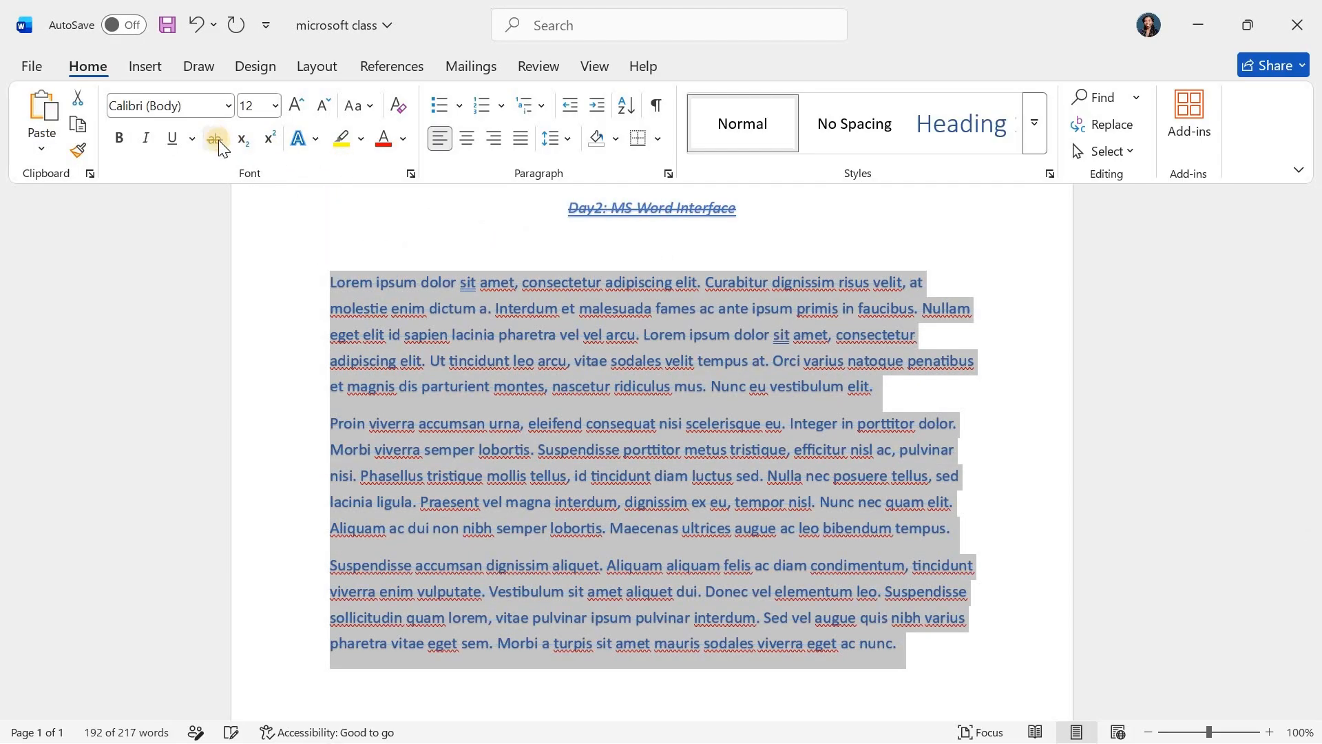
pyautogui.click(301, 138)
pyautogui.click(744, 341)
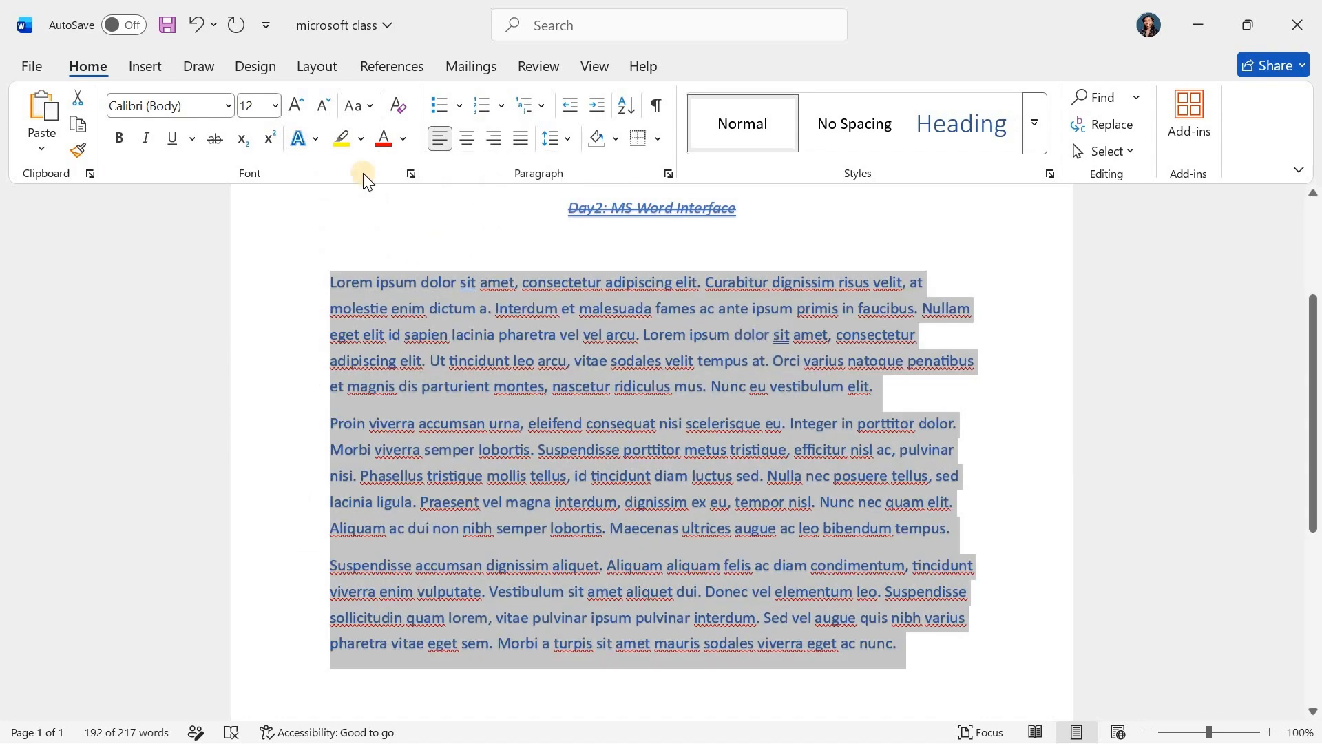
pyautogui.click(606, 449)
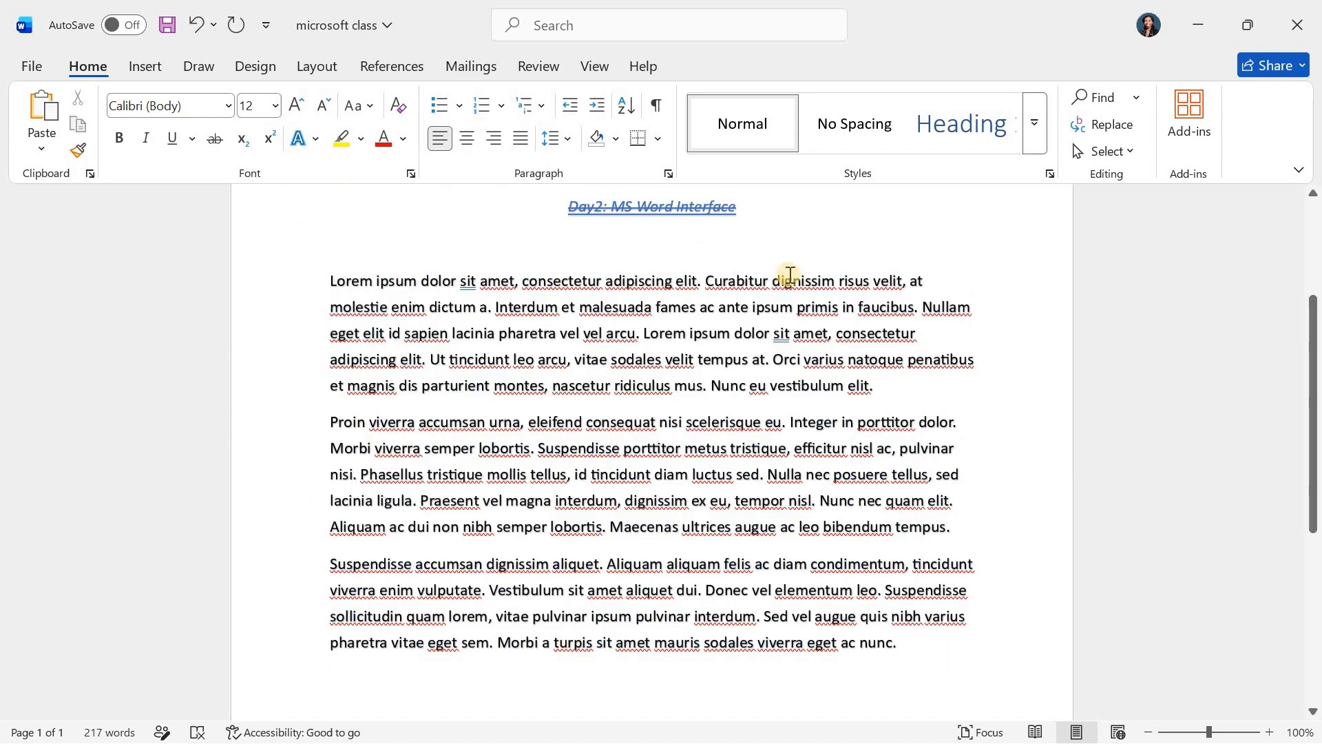
# - Select the three Lorem ipsum paragraphs together with the blank line above them, and clear the selection
pyautogui.scroll(3, 472, 462)
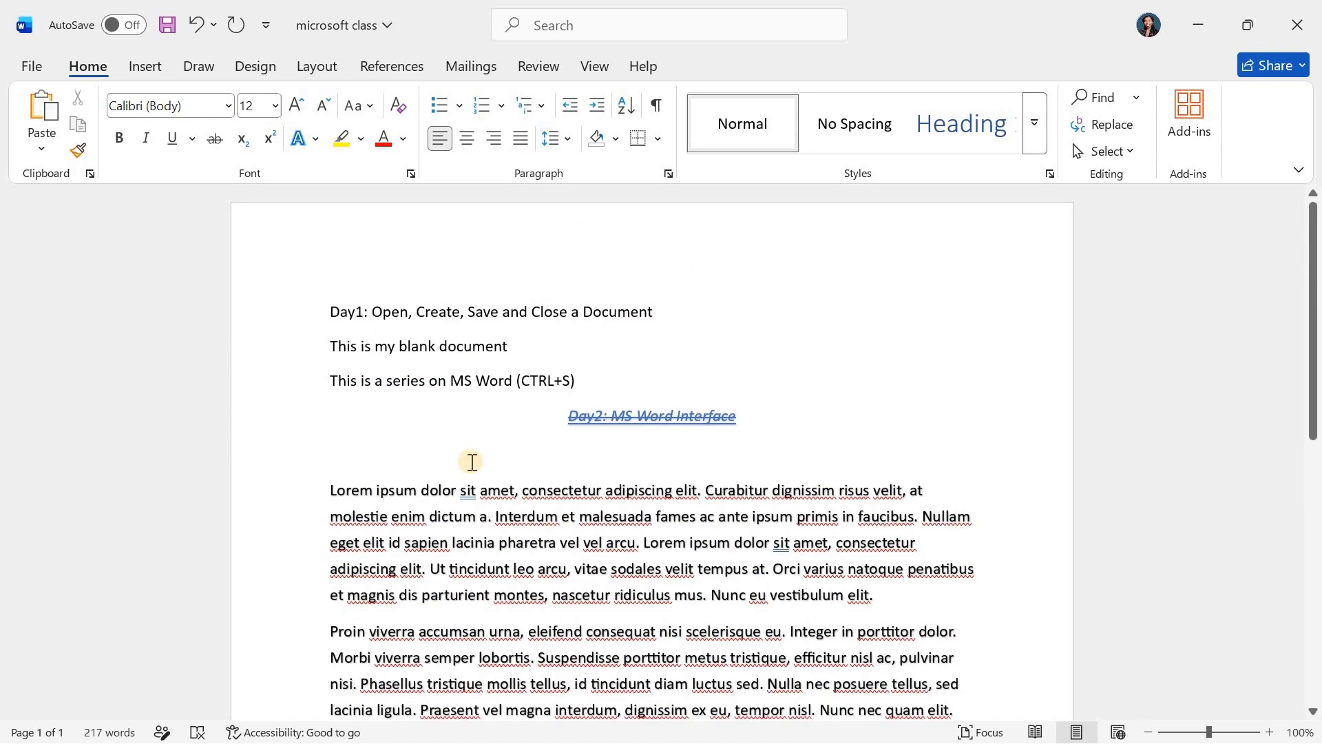
pyautogui.scroll(-3, 471, 462)
pyautogui.moveTo(919, 618); pyautogui.dragTo(308, 234)
pyautogui.hotkey('ctrl', 'c')
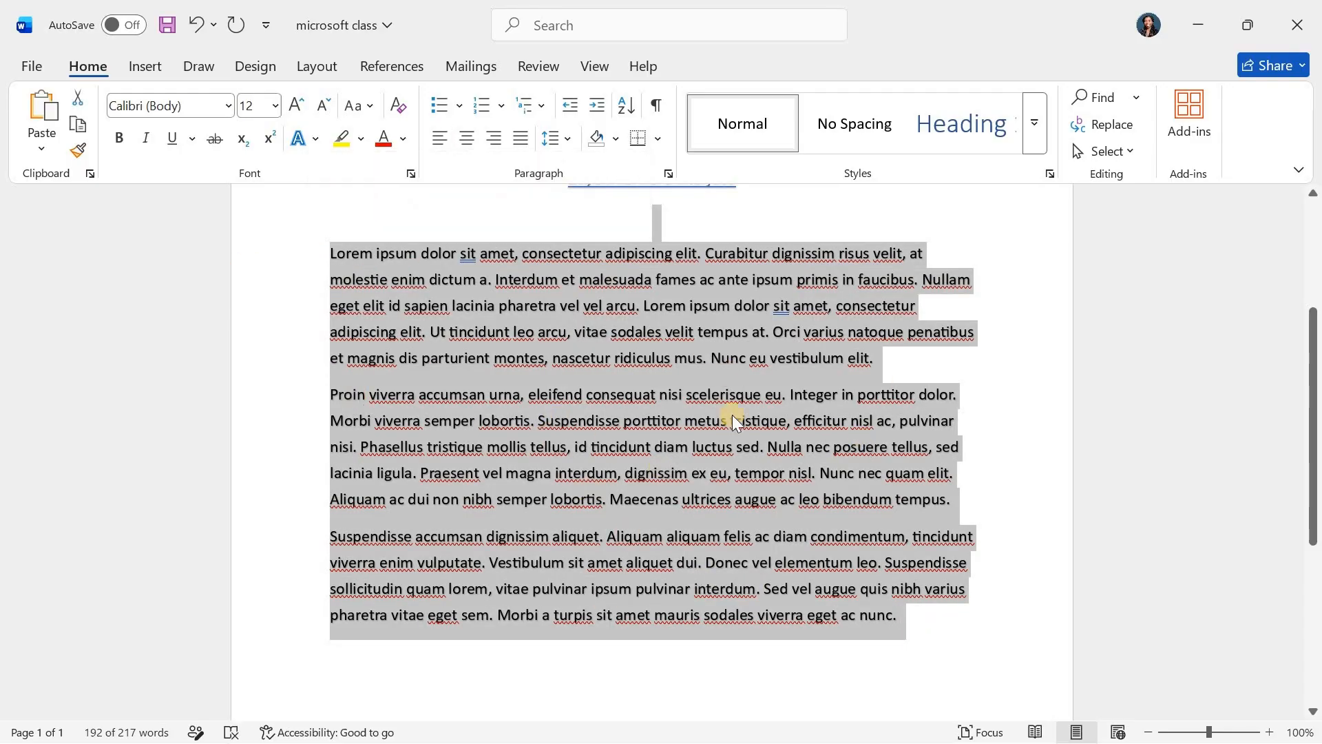
pyautogui.click(788, 433)
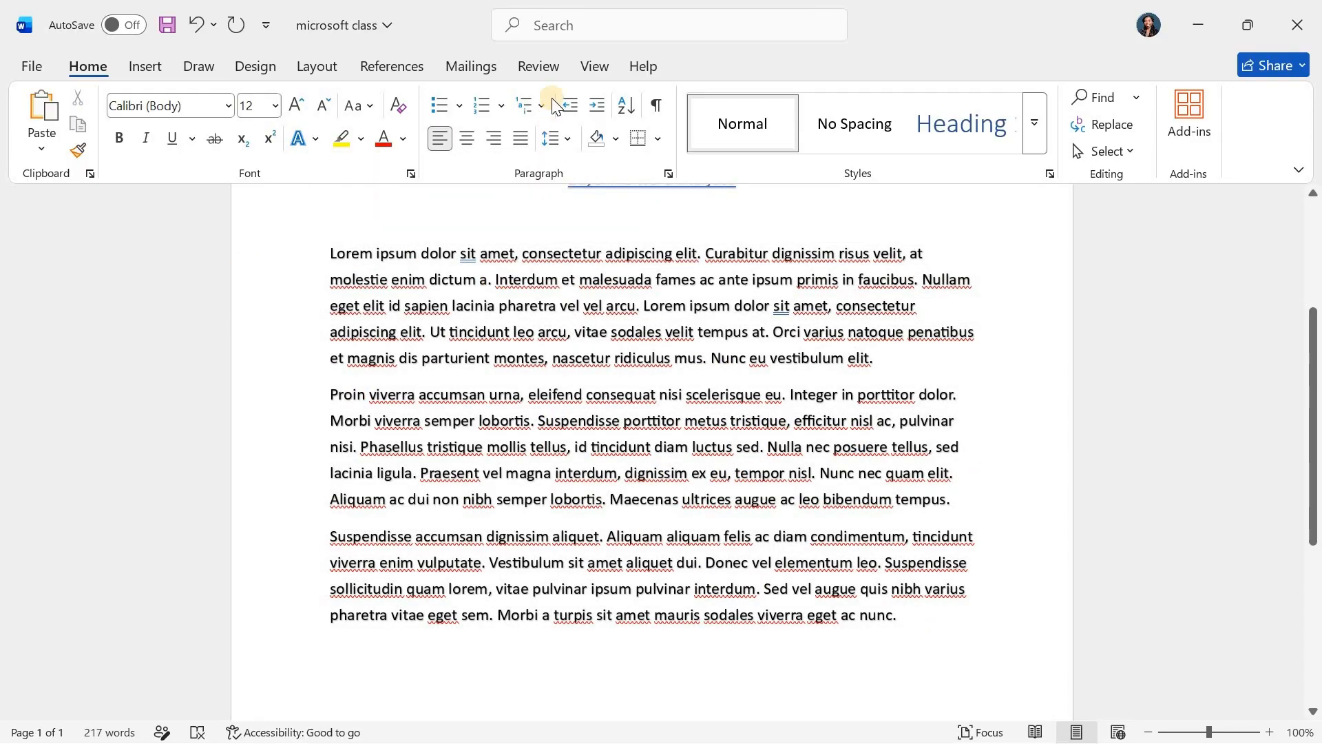
# - Try the Side to Side page movement and return to Vertical
pyautogui.click(595, 66)
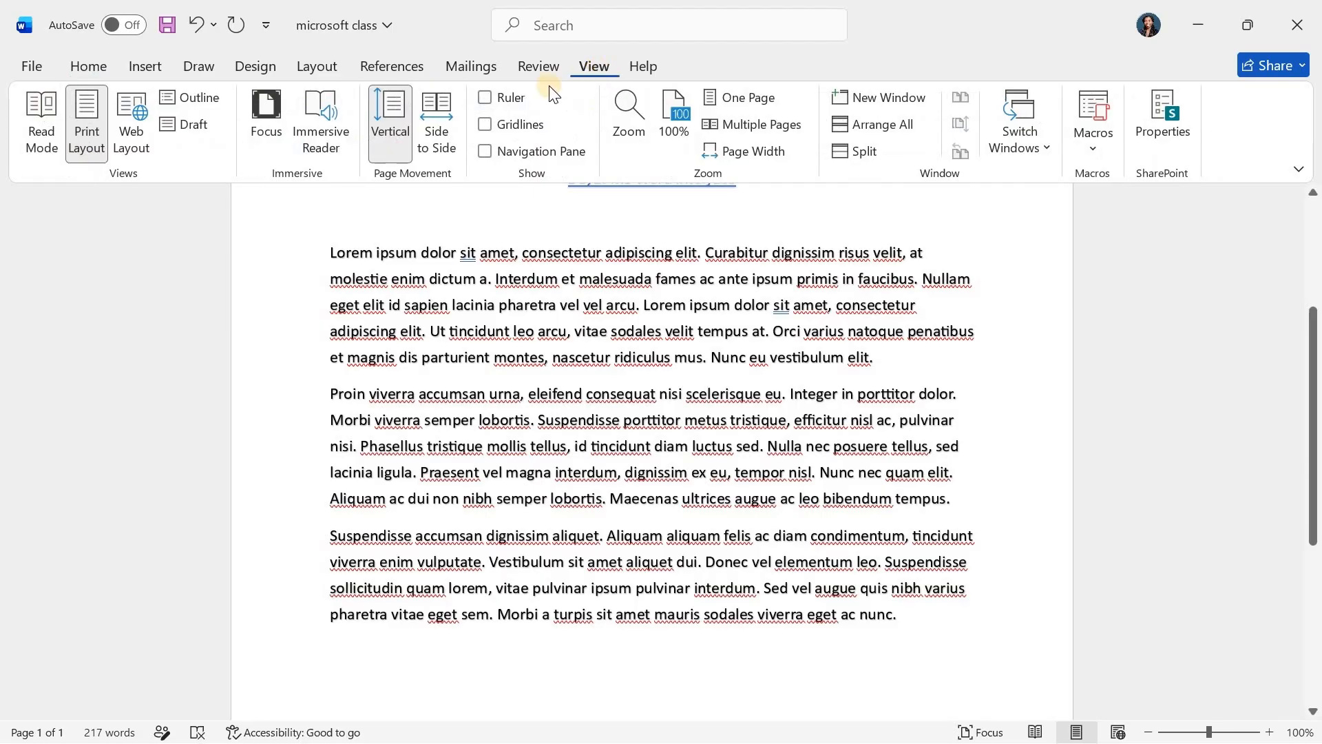
pyautogui.click(439, 104)
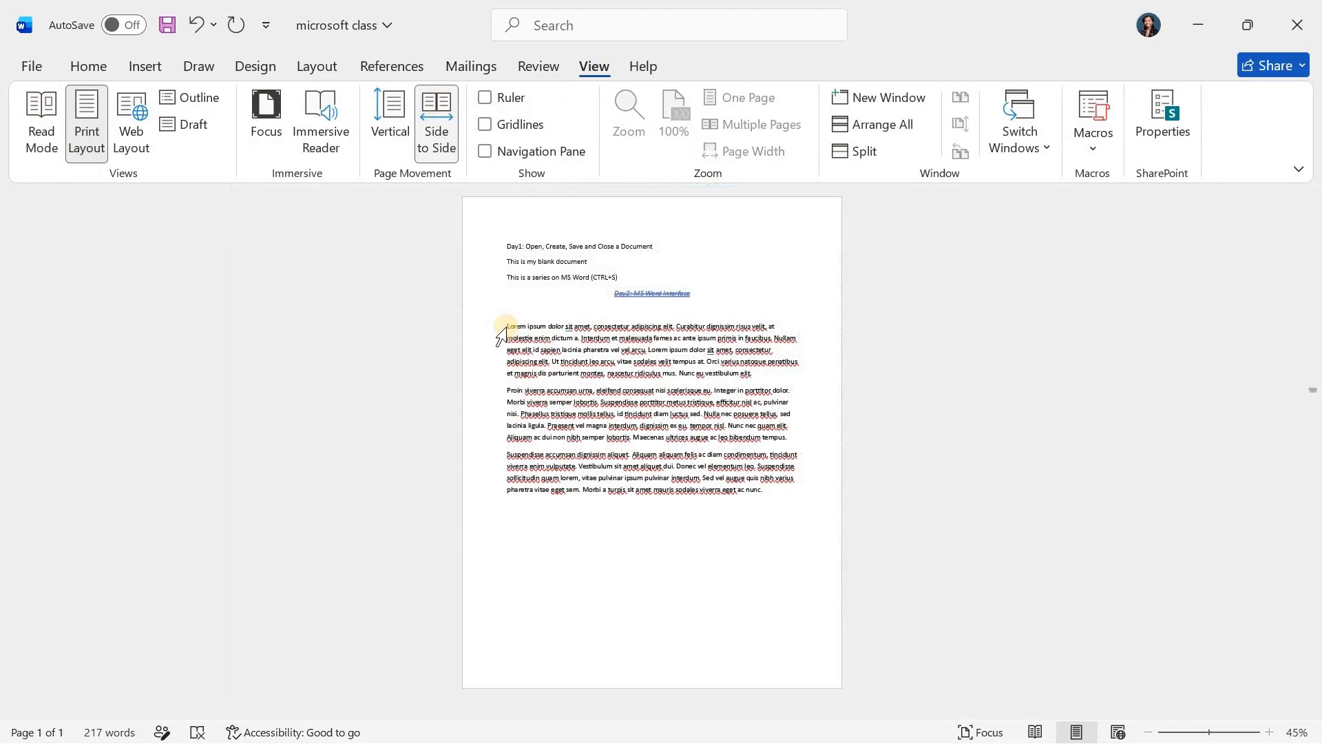
pyautogui.click(376, 109)
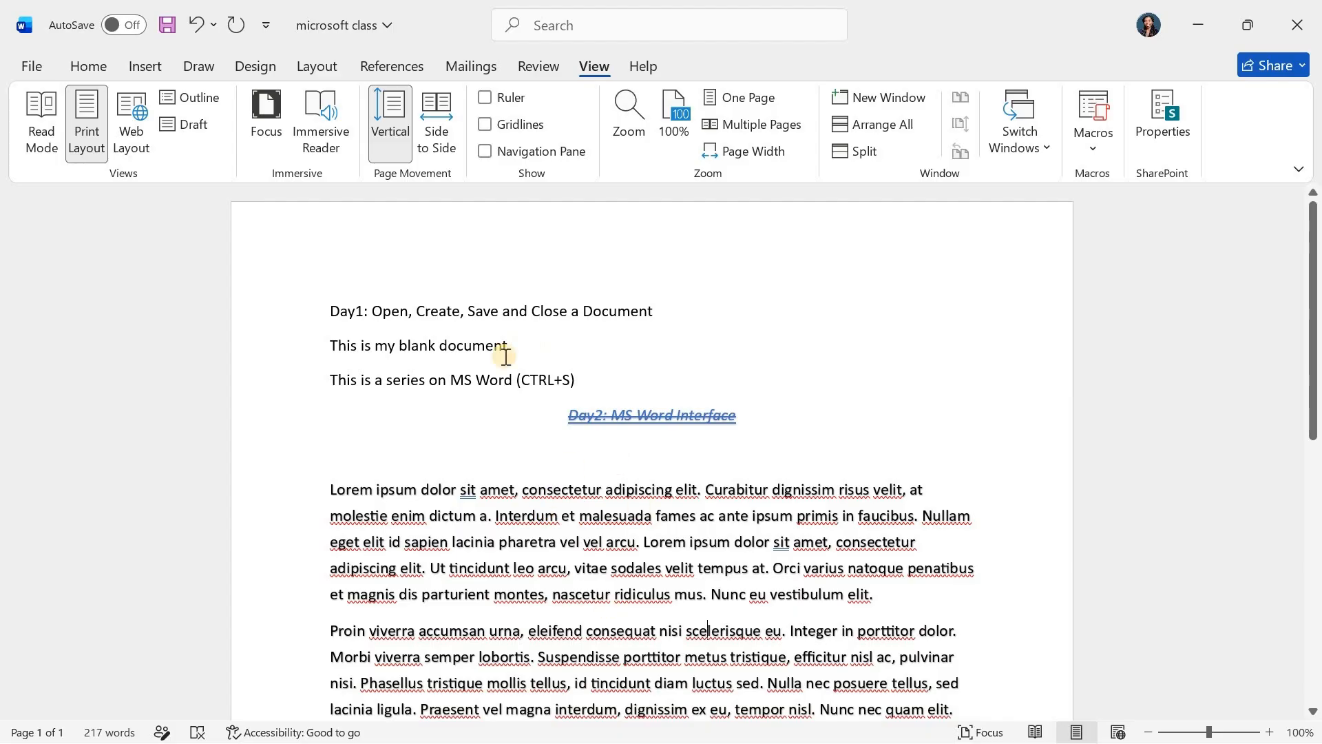
# - Switch to Side to Side page movement and paste the Lorem ipsum paragraphs twice more at the end of the document
pyautogui.click(436, 117)
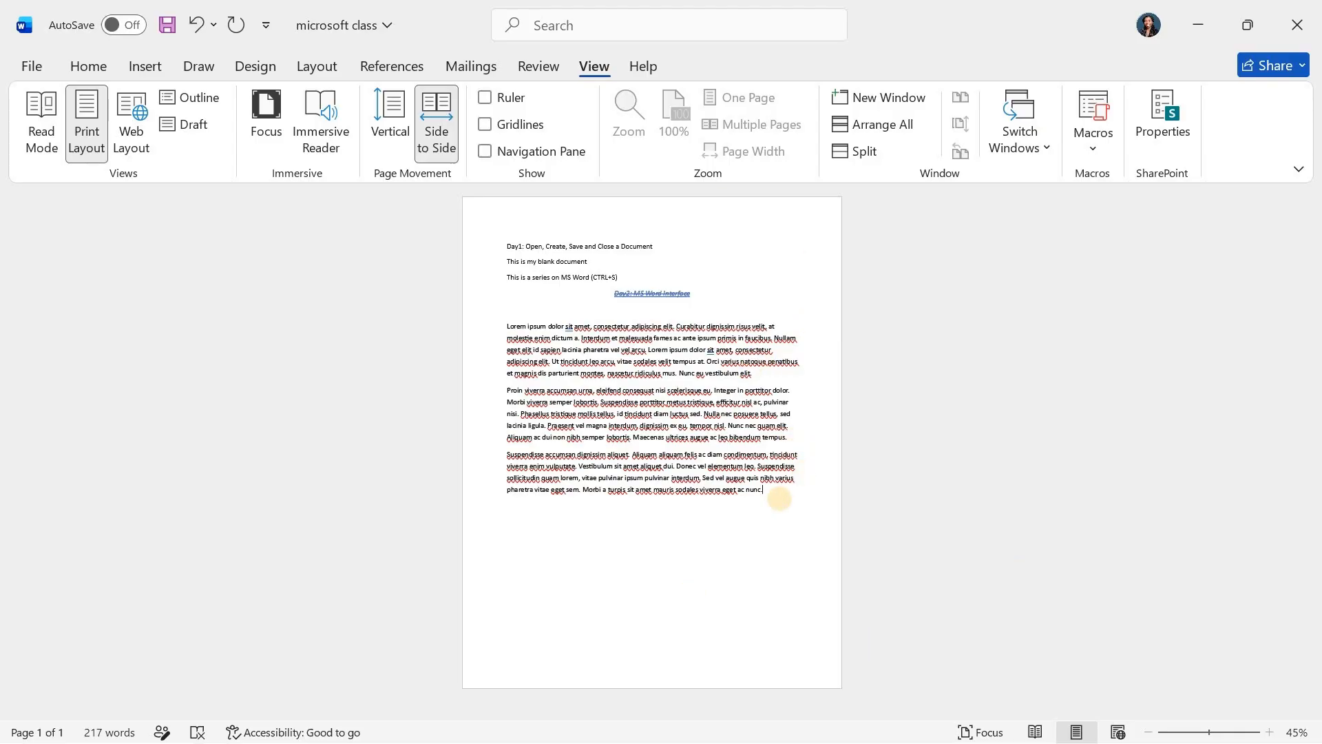
pyautogui.hotkey('ctrl', 'v')
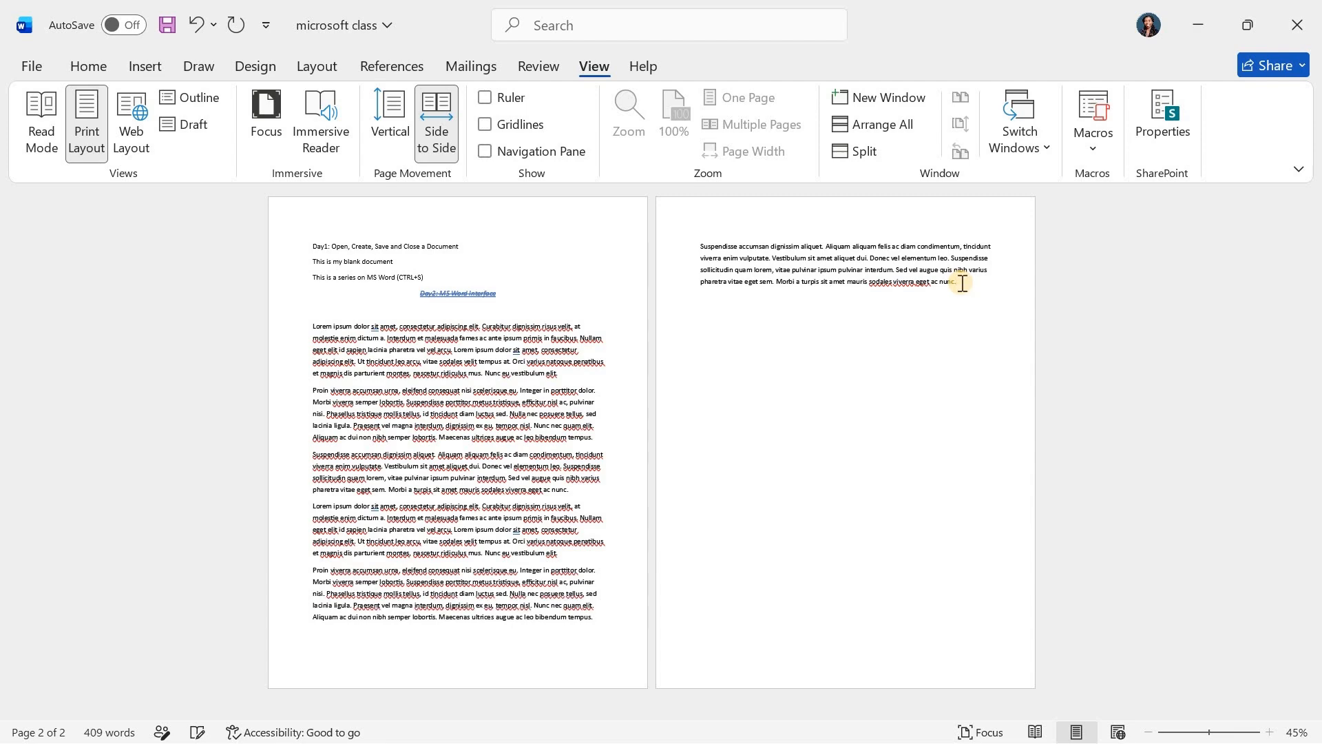
pyautogui.hotkey('ctrl', 'v')
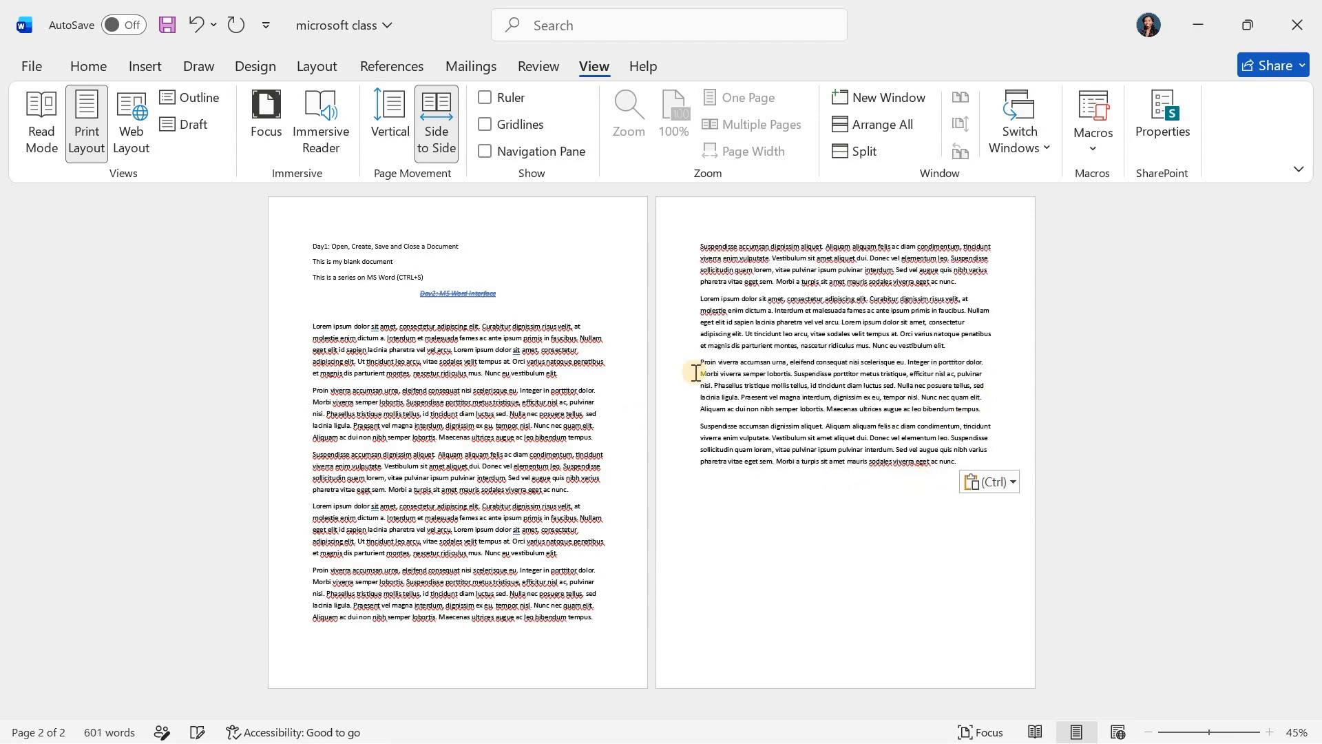
# - Set the page movement back to Vertical and place the cursor in the Day1 line on the first page
pyautogui.click(387, 113)
pyautogui.scroll(3, 611, 351)
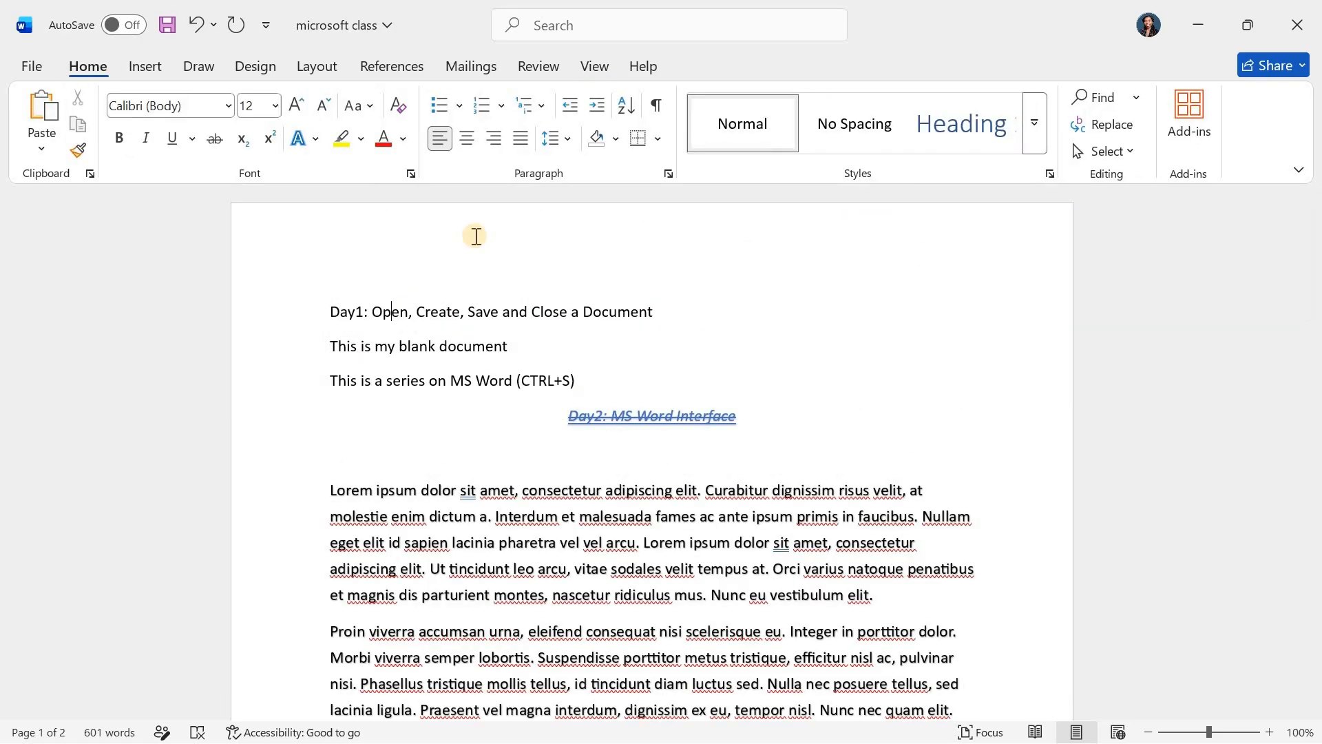
pyautogui.scroll(-1, 476, 237)
pyautogui.scroll(1, 476, 236)
pyautogui.click(476, 236)
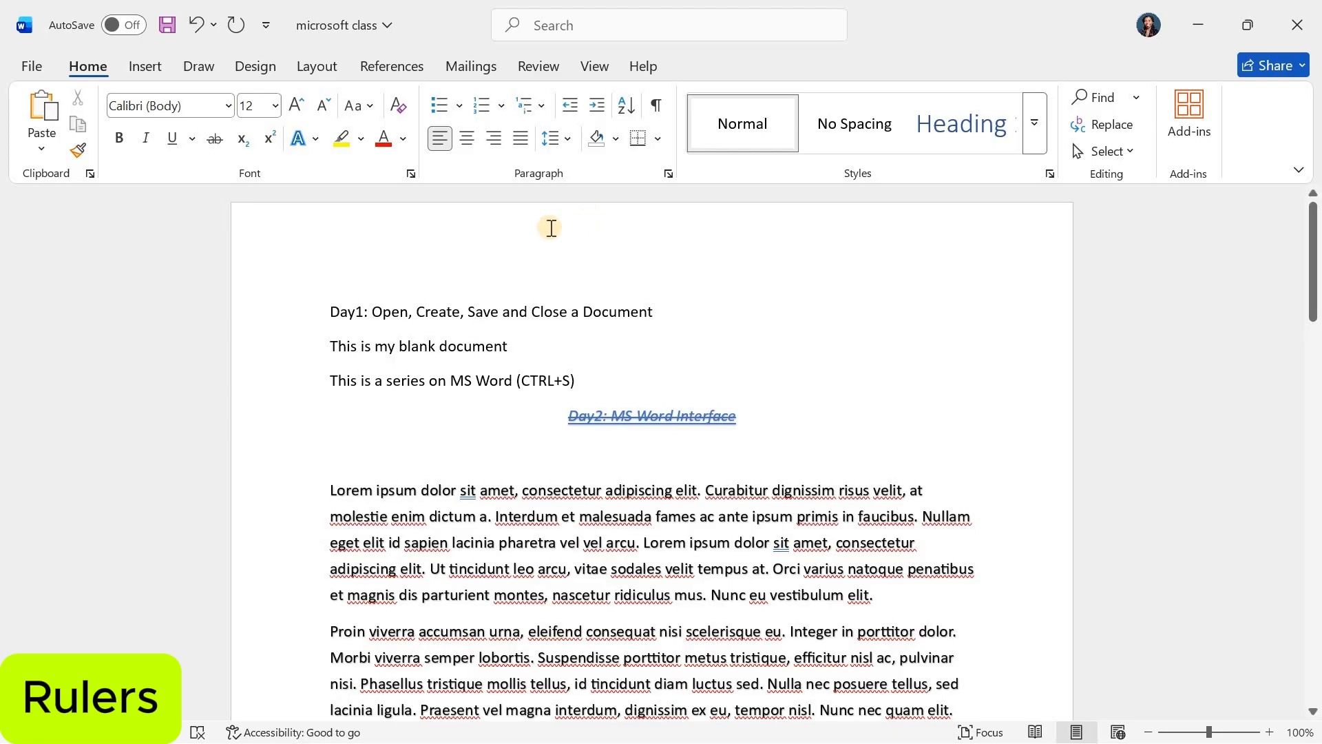
# - Show the ruler and move the Day1 line's left indent about 0.4 inch out into the page margin
pyautogui.click(593, 70)
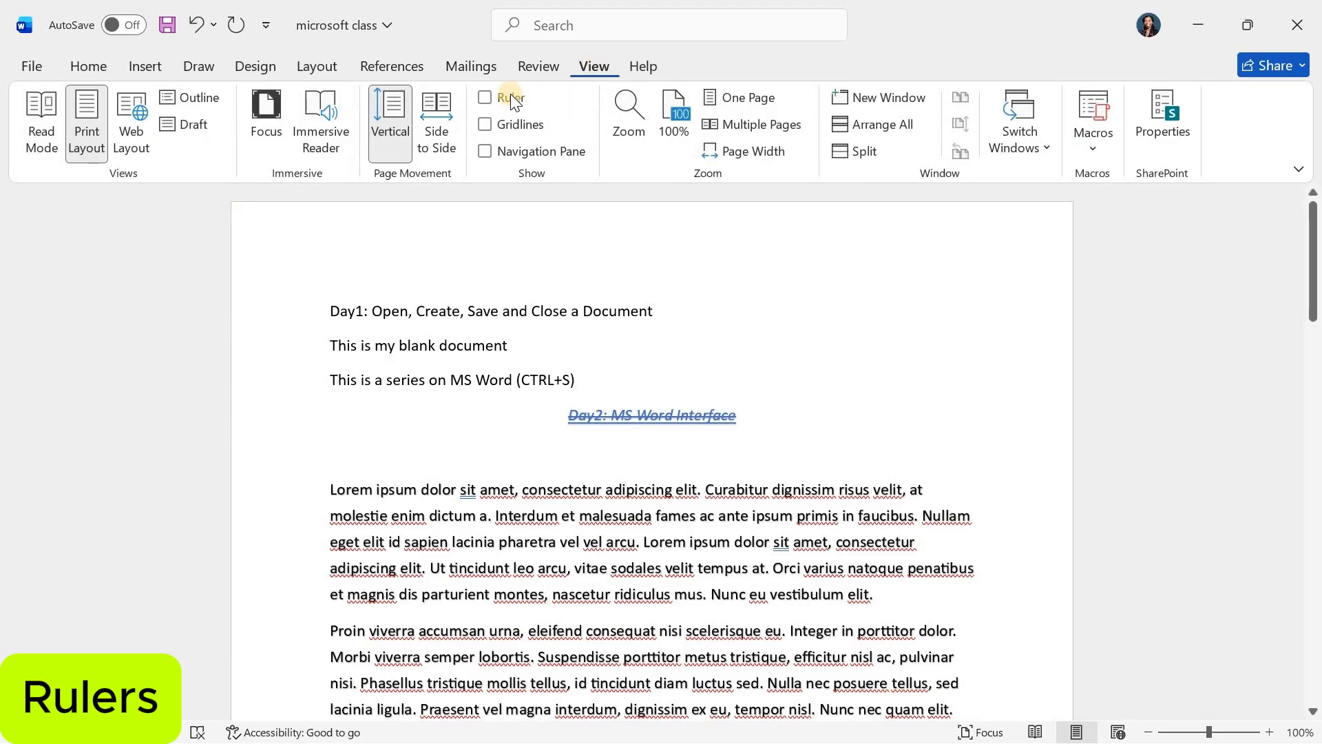
pyautogui.click(486, 98)
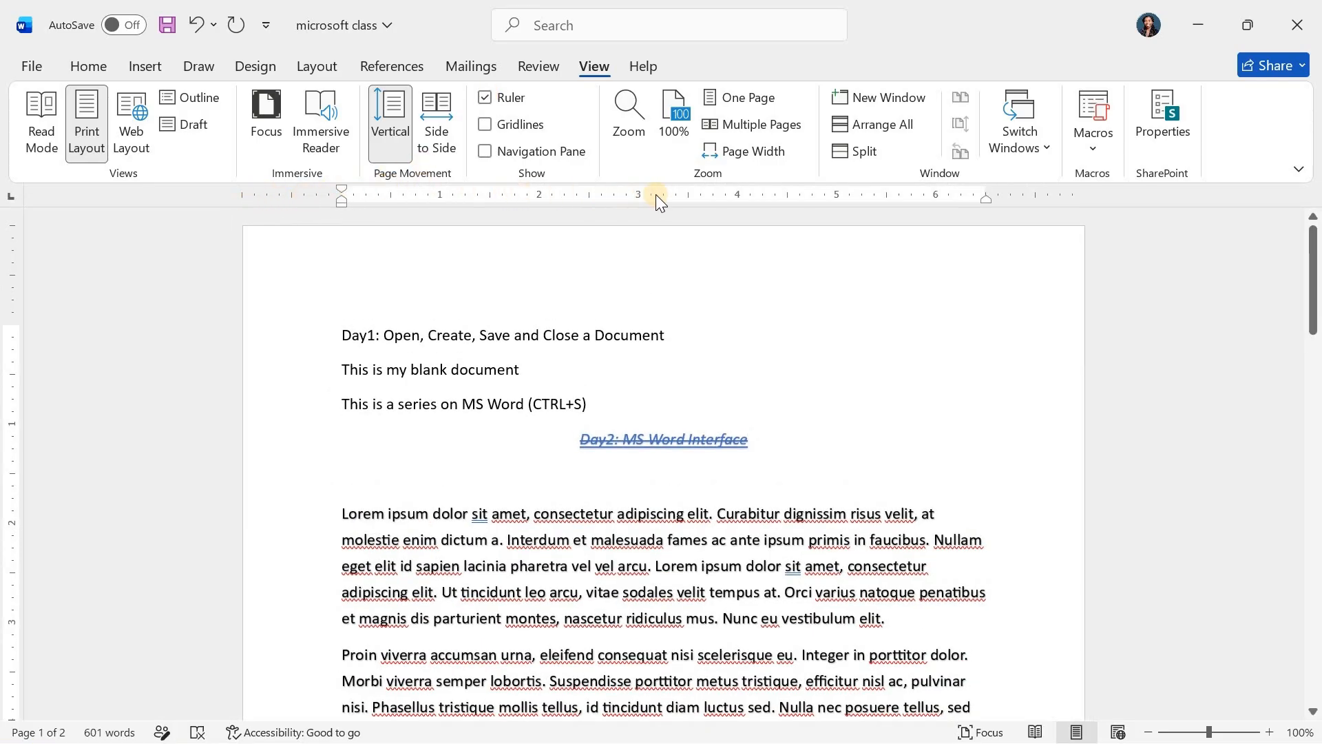
pyautogui.moveTo(340, 201)
pyautogui.mouseDown()
pyautogui.moveTo(470, 205)
pyautogui.moveTo(298, 201)
pyautogui.mouseUp()
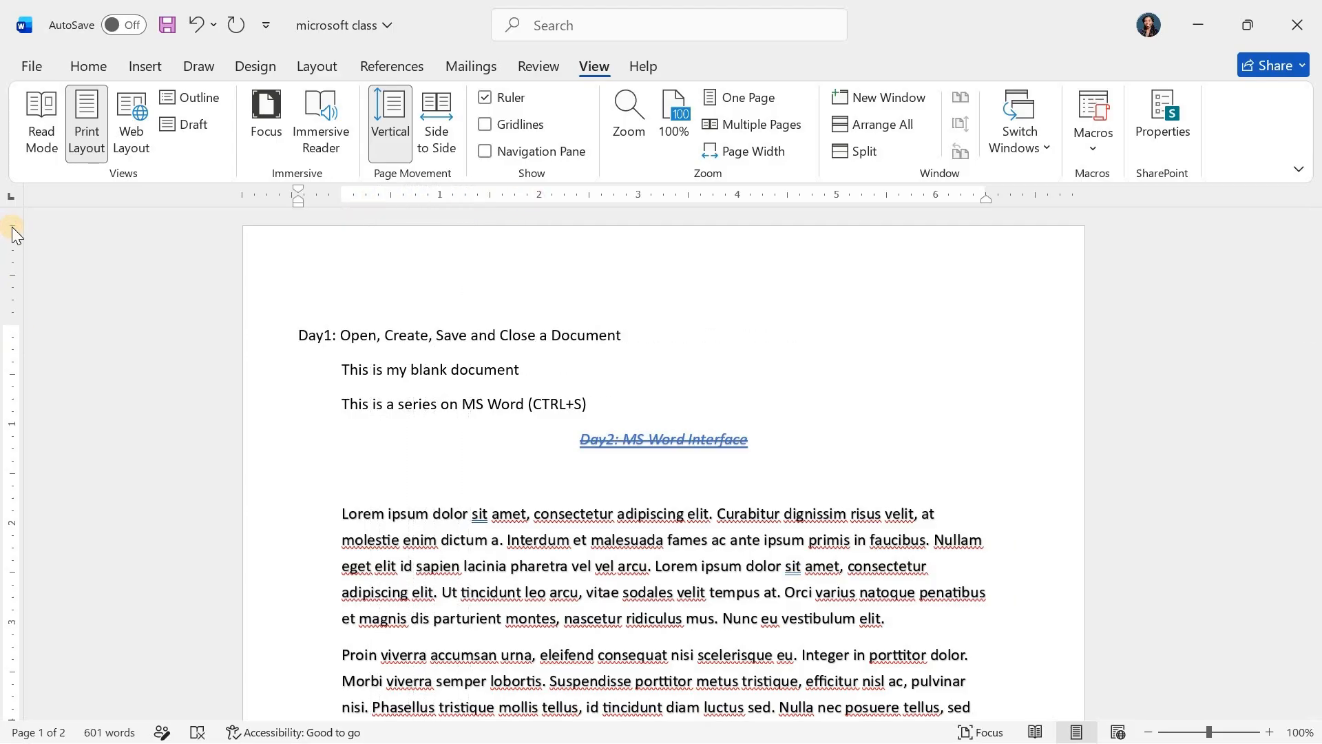
# - Add a left tab stop at about 1.6 inches to the Day1 line and return its left indent to the margin
pyautogui.moveTo(534, 203); pyautogui.dragTo(502, 201)
pyautogui.moveTo(302, 201); pyautogui.dragTo(342, 201)
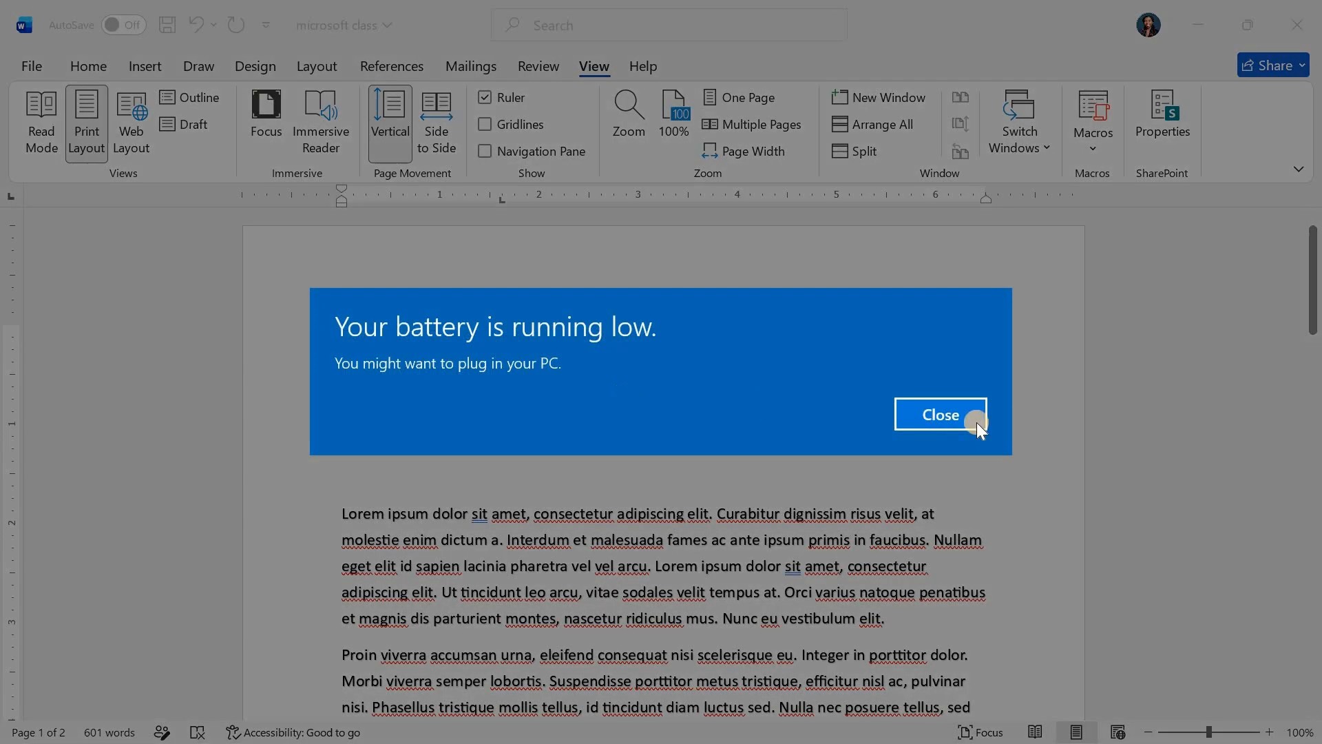
# - Place the cursor in the "This is my blank document" line and hide the ruler
pyautogui.click(934, 413)
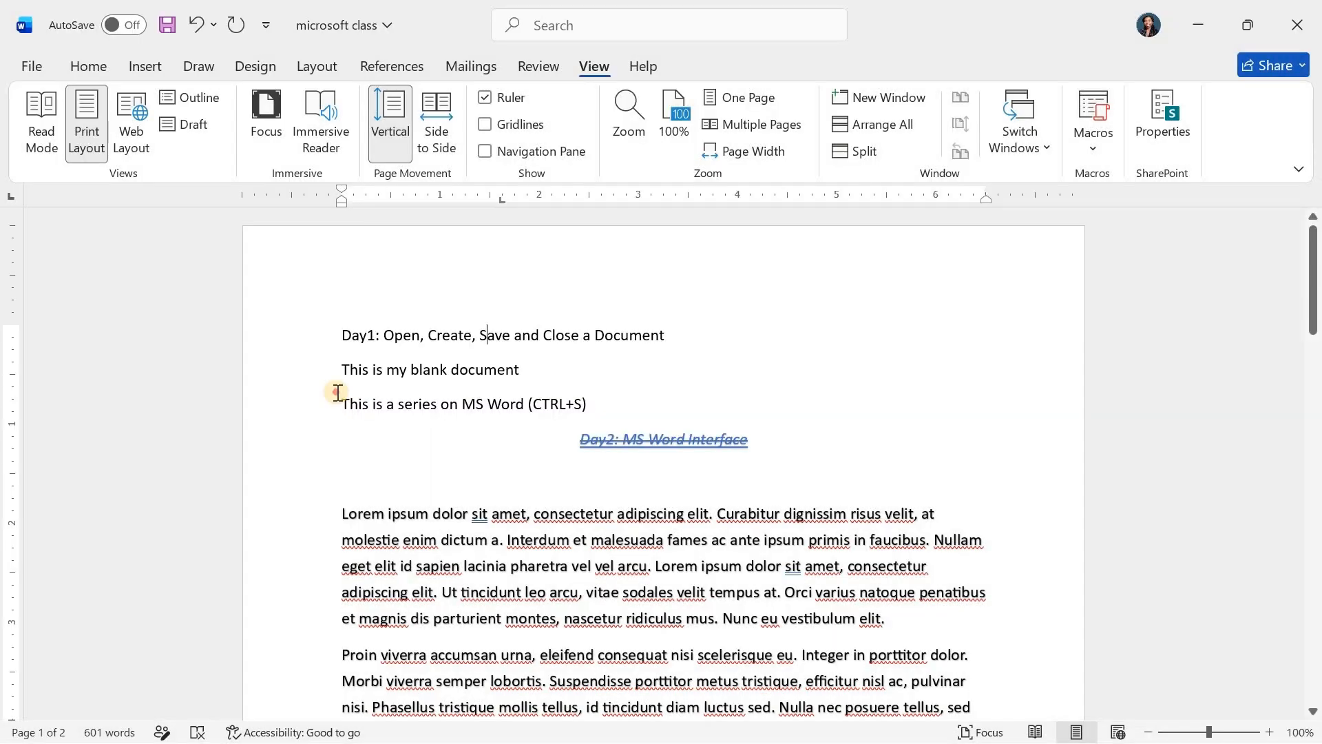
pyautogui.click(339, 393)
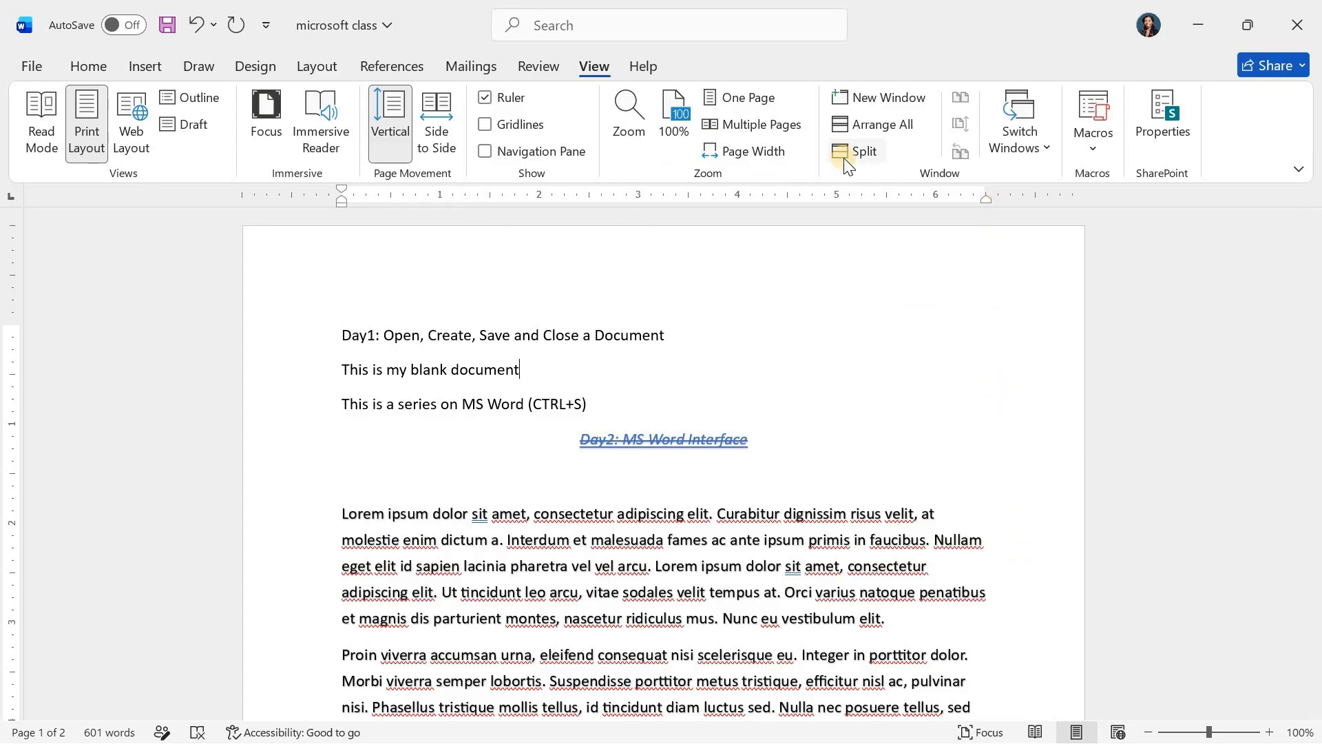
pyautogui.click(482, 97)
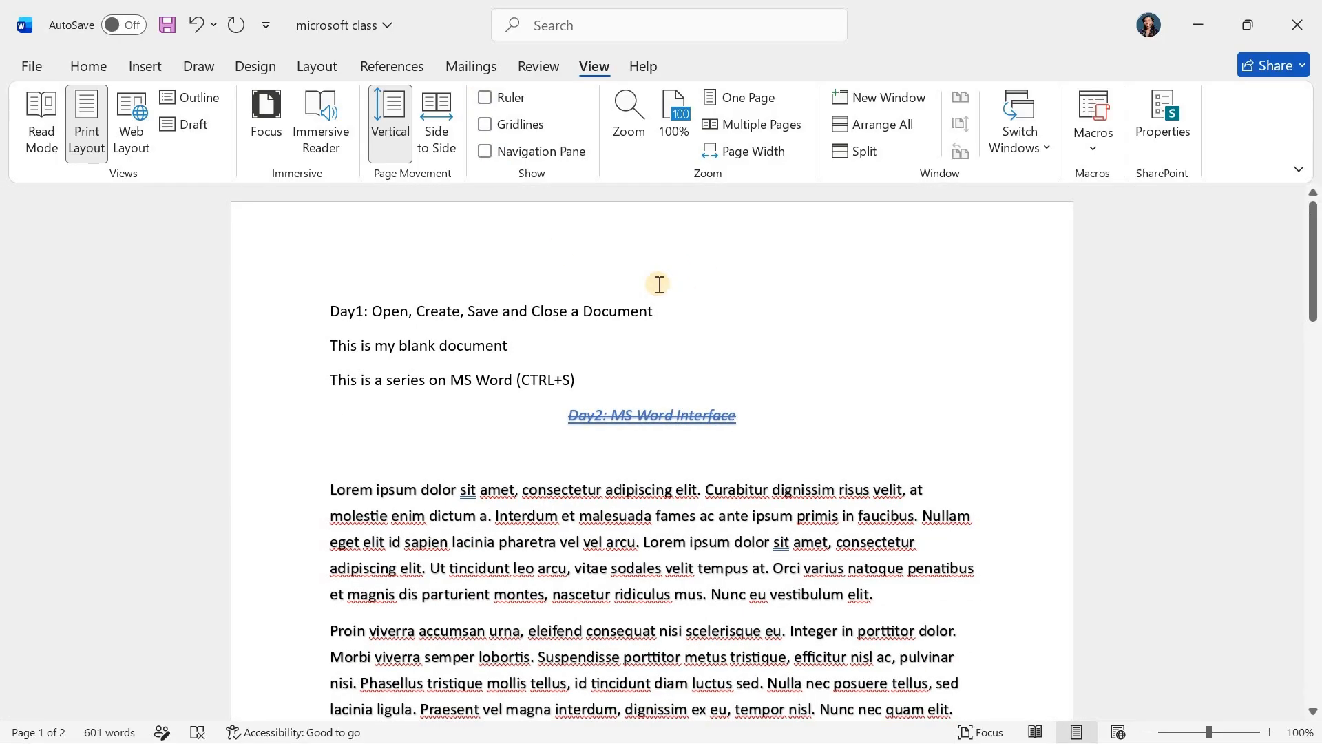
# - Add the text "Scroll bars" below the last paragraph on page 2, leaving a blank line between them
pyautogui.scroll(-10, 762, 422)
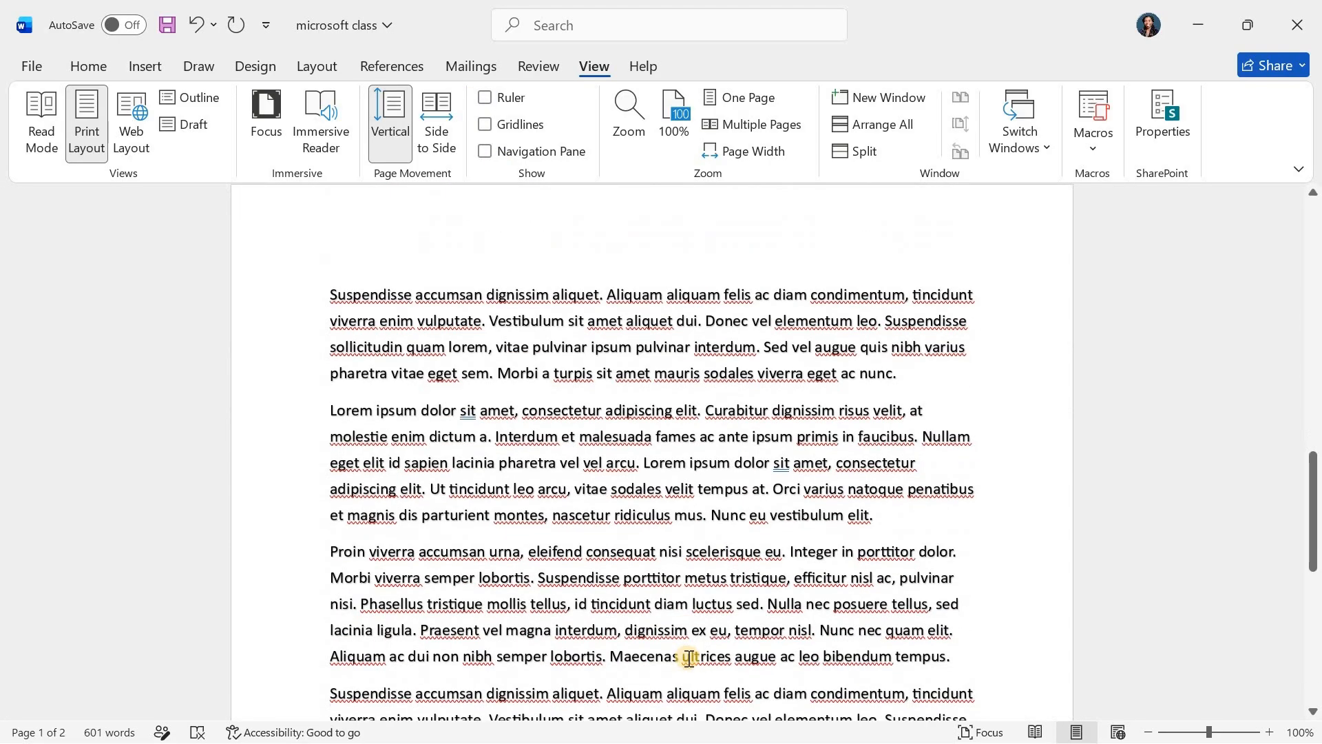
pyautogui.scroll(-6, 689, 658)
pyautogui.click(910, 392)
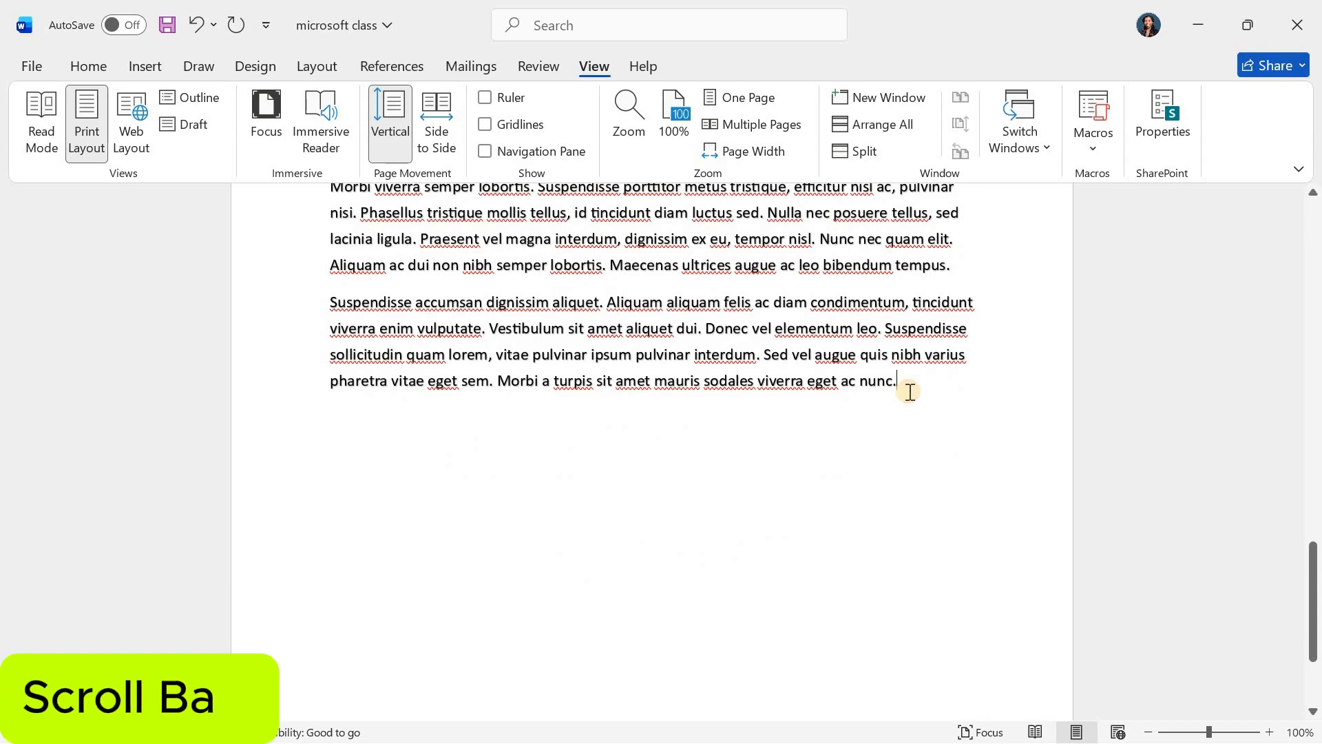
pyautogui.press('Return')
pyautogui.press('Return')
pyautogui.write('Scroll bars')
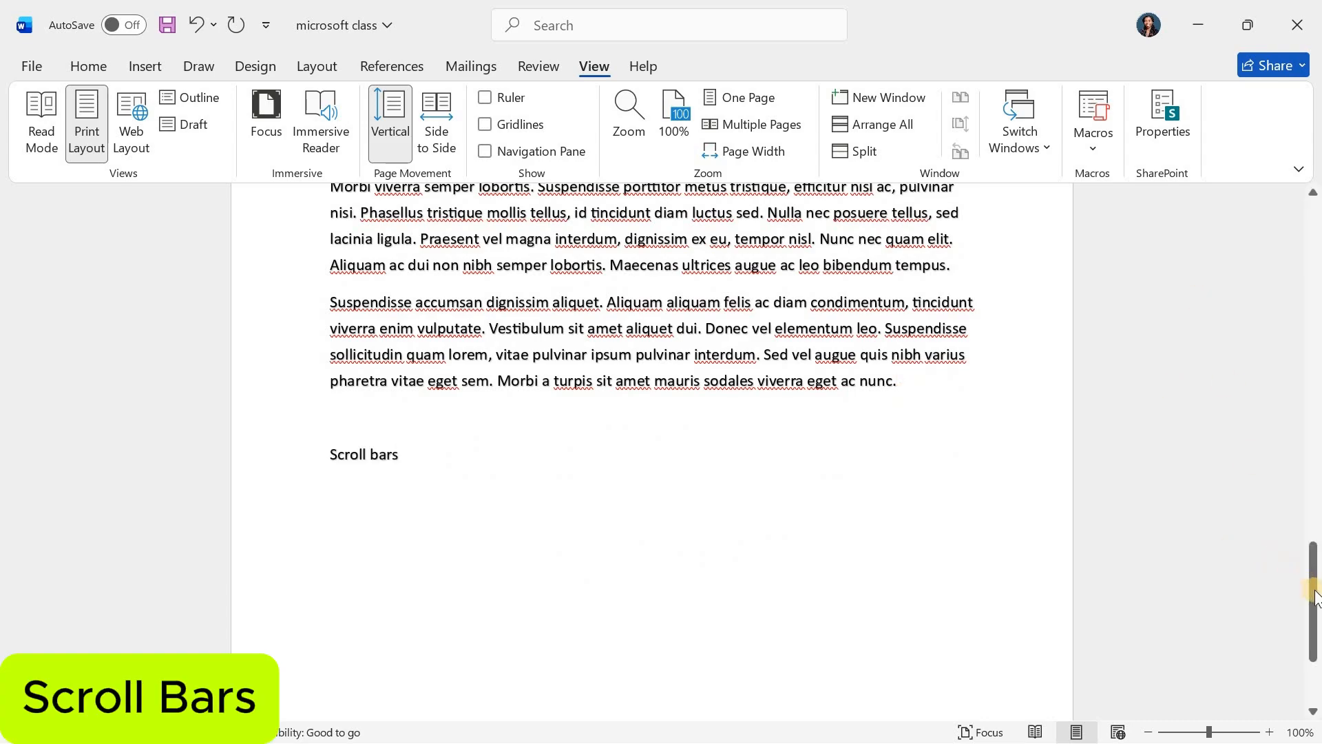
# - Place the cursor a few blank lines below "Scroll bars" and look back over the document's pages
pyautogui.moveTo(1315, 598); pyautogui.dragTo(1278, 637)
pyautogui.click(759, 623)
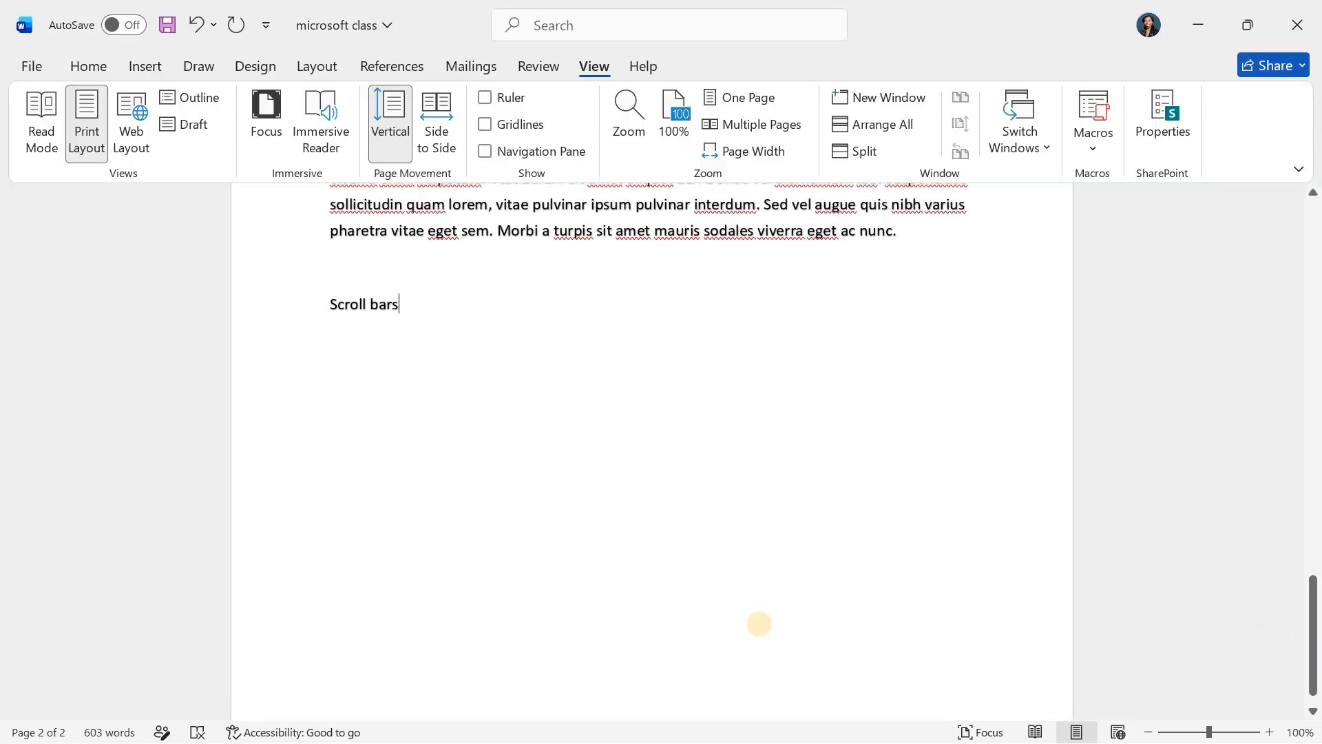
pyautogui.scroll(-1, 761, 624)
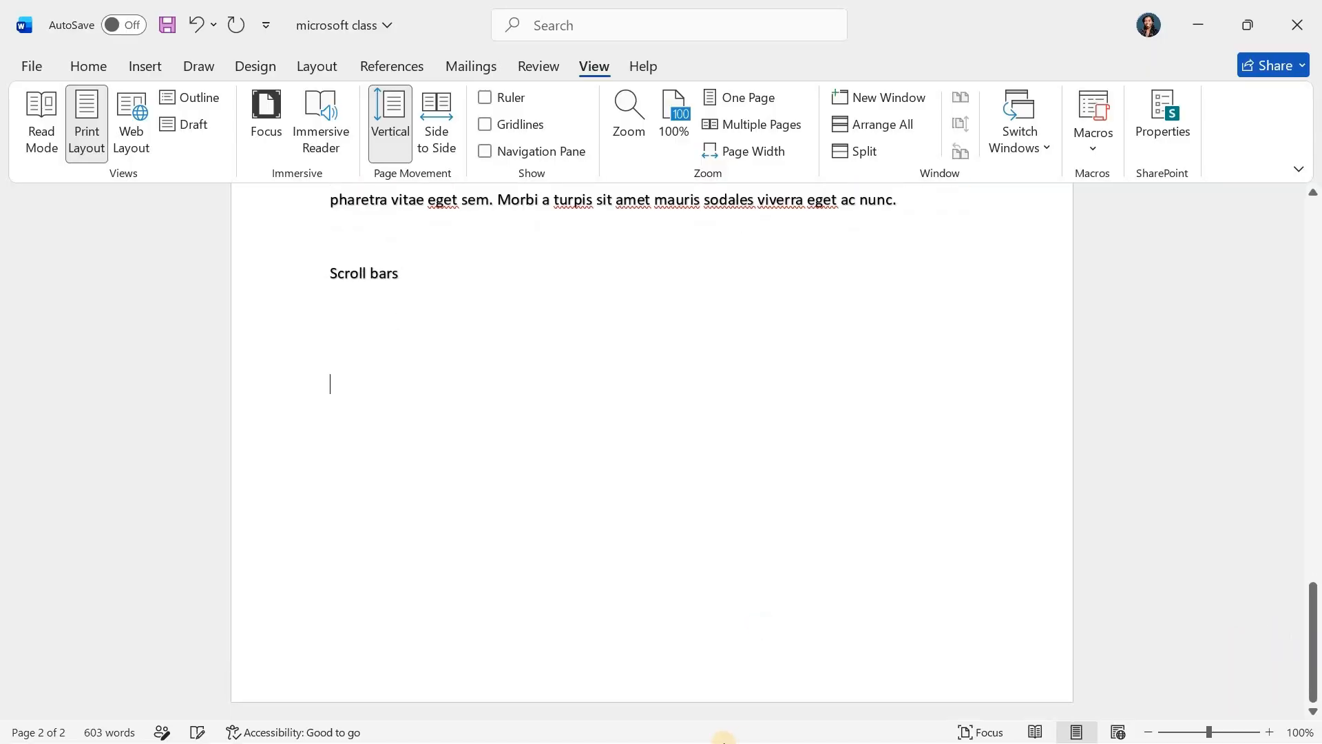
pyautogui.scroll(5, 659, 427)
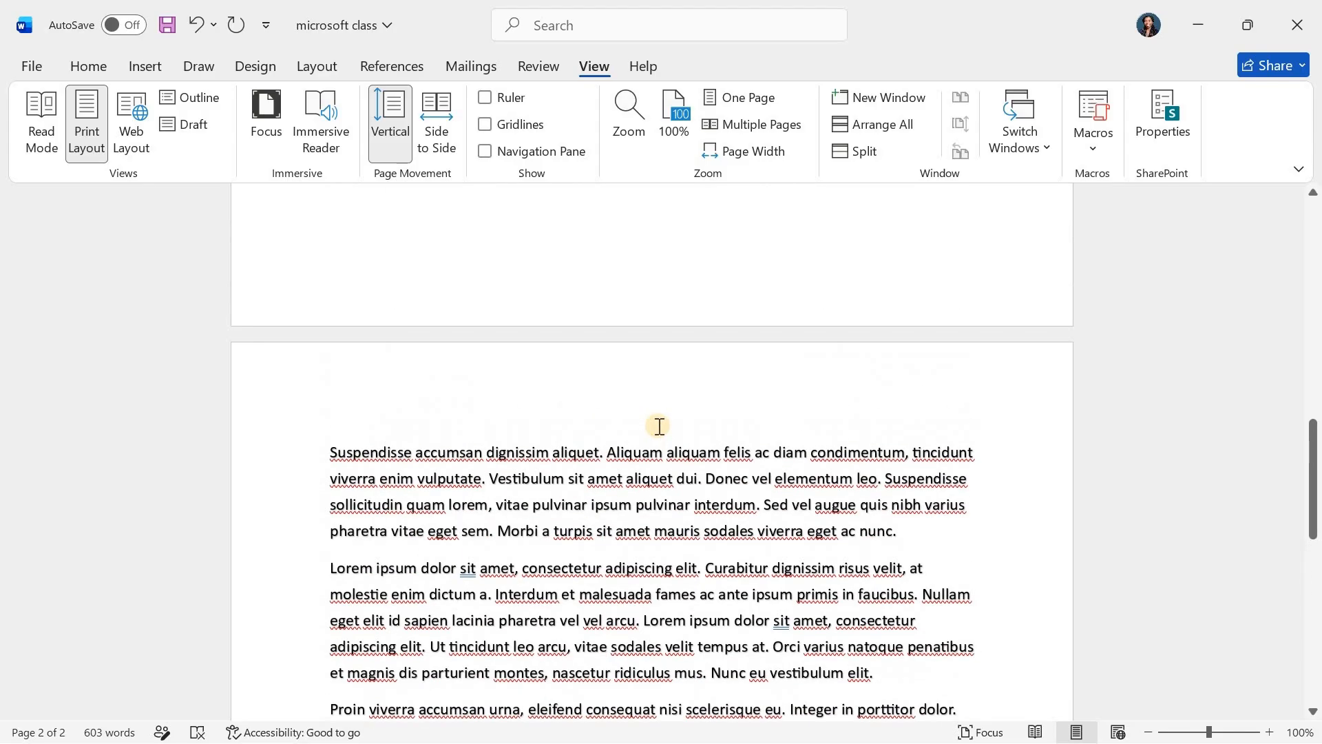
pyautogui.scroll(-1, 659, 427)
pyautogui.scroll(-2, 659, 426)
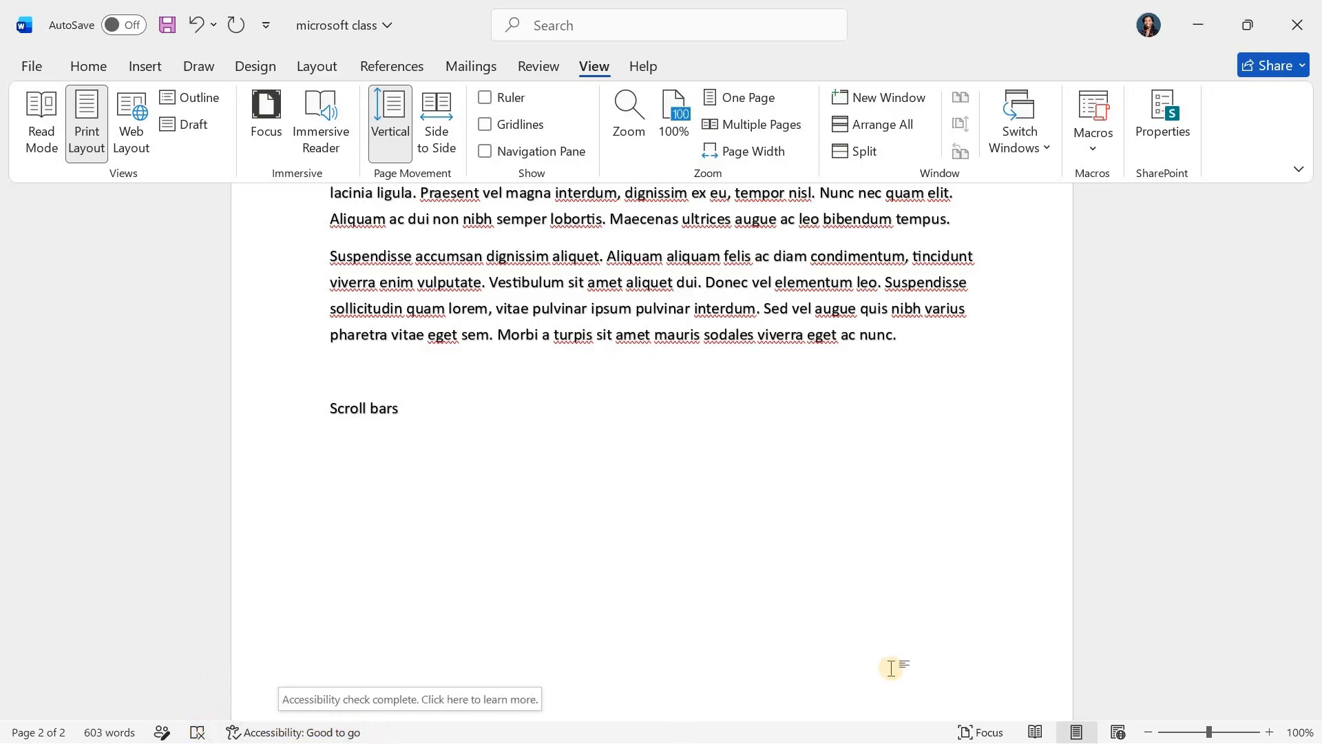
# - Display the document in Focus mode and select the blank line below "Scroll bars"
pyautogui.click(967, 732)
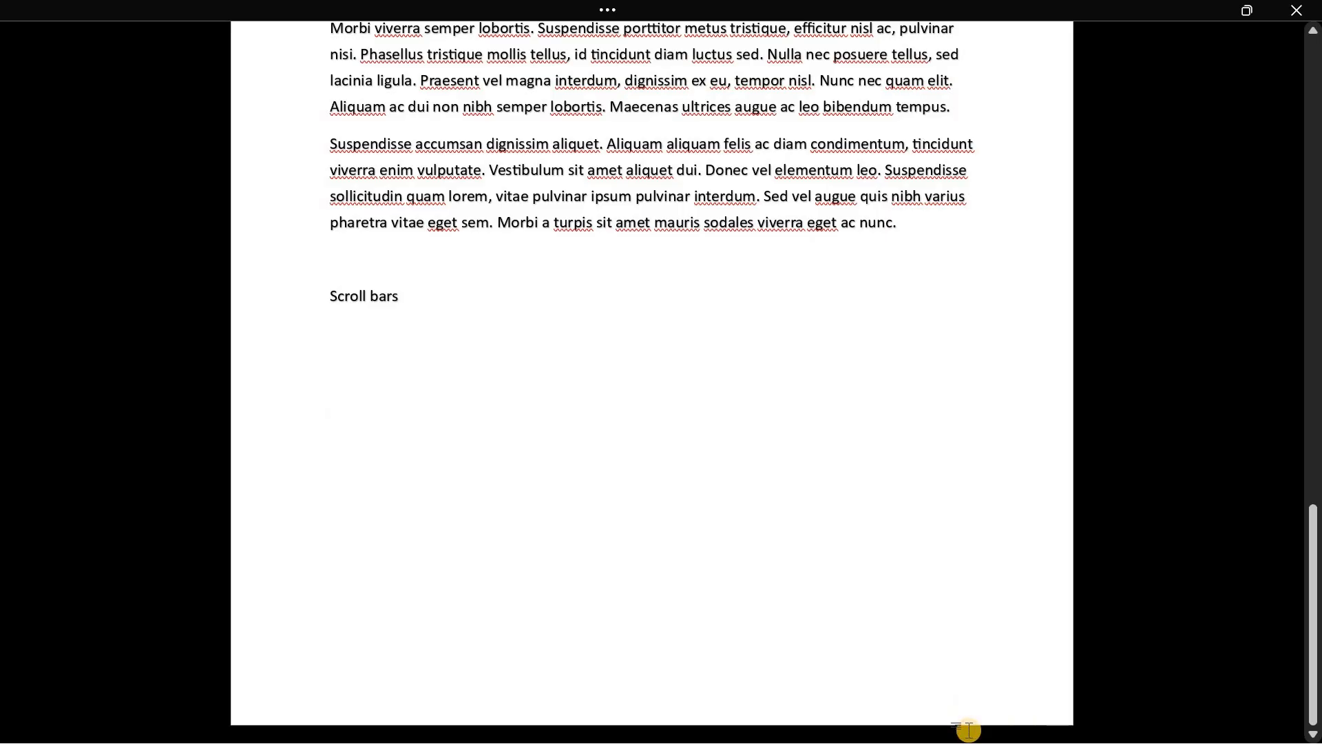
pyautogui.doubleClick(969, 730)
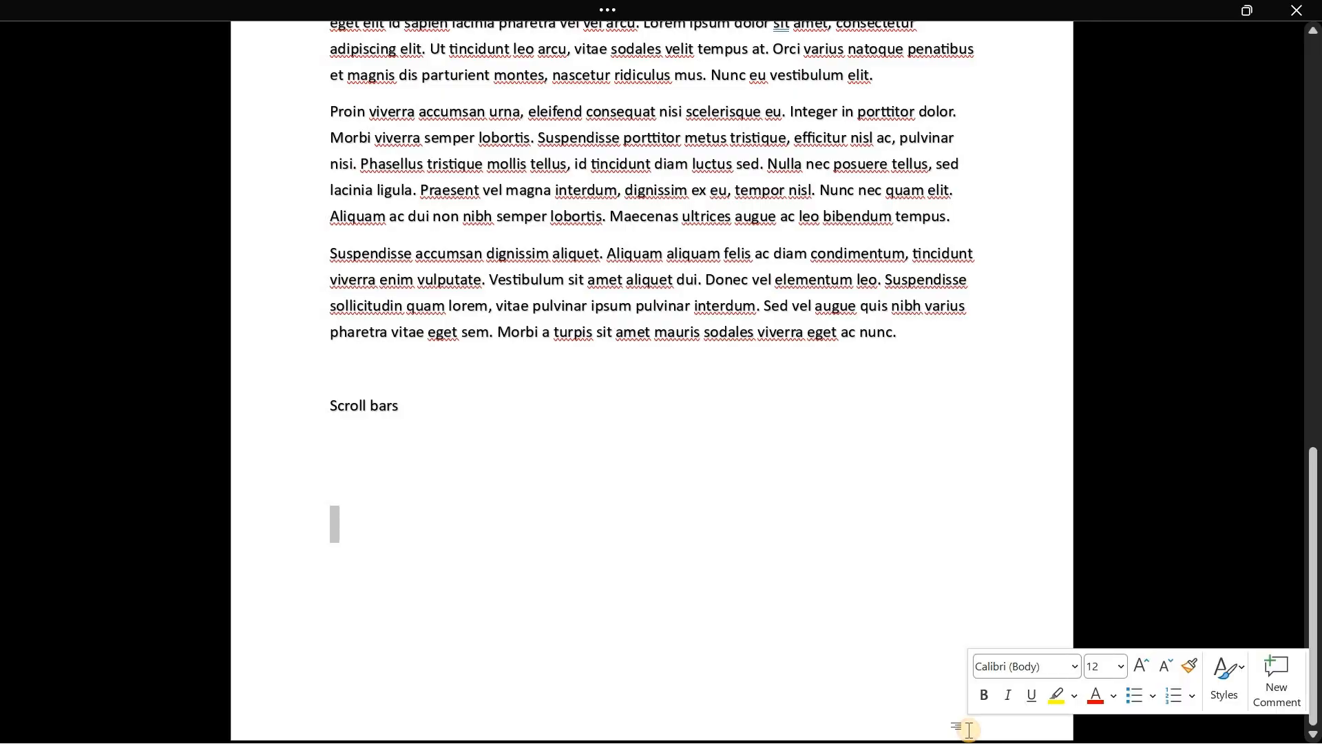
# - View the document in Read Mode, return it to Print Layout and leave Focus mode
pyautogui.moveTo(604, 14)
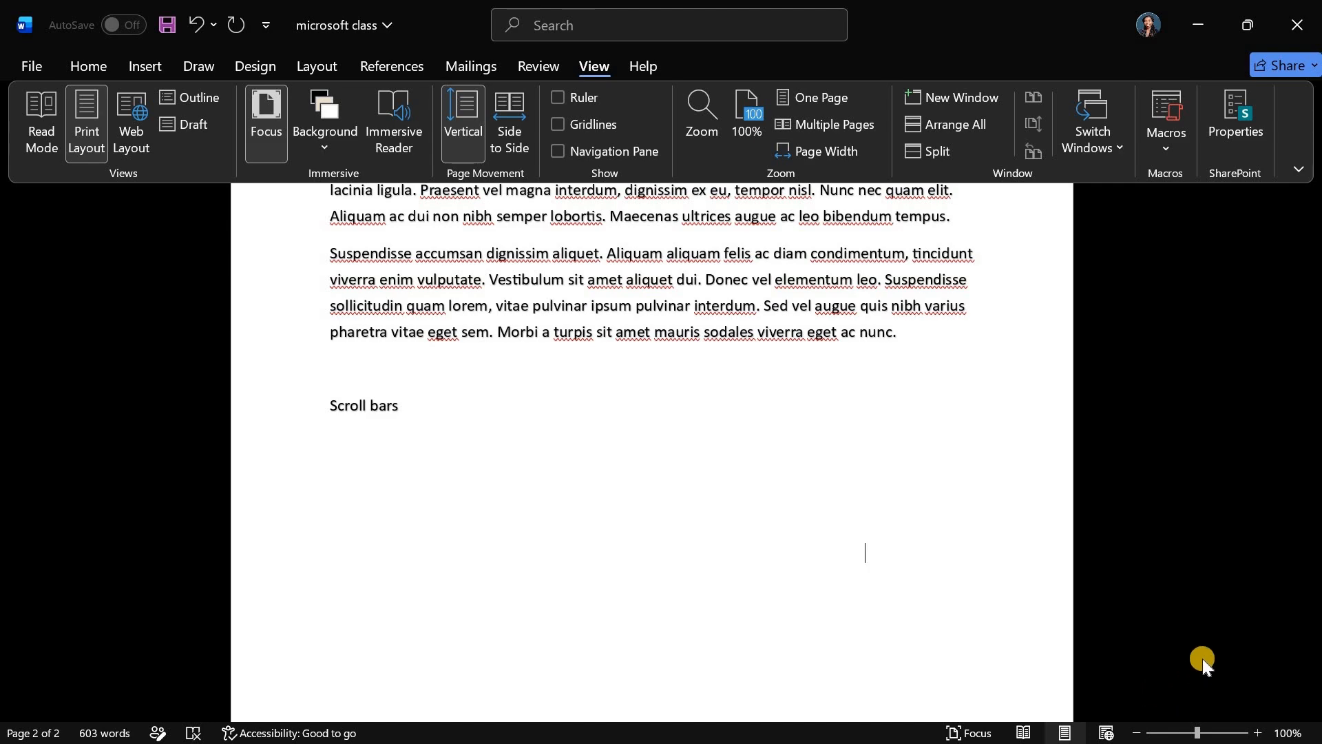
pyautogui.click(1029, 732)
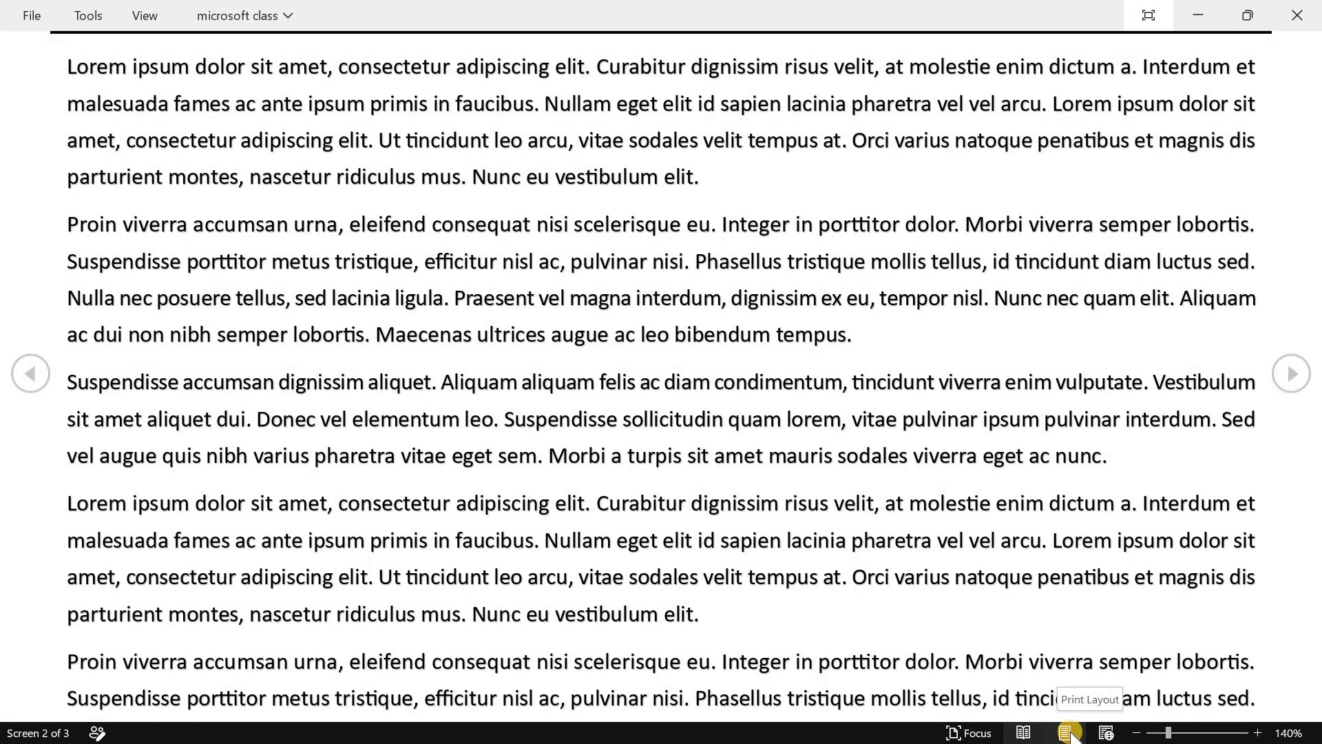
pyautogui.click(1069, 732)
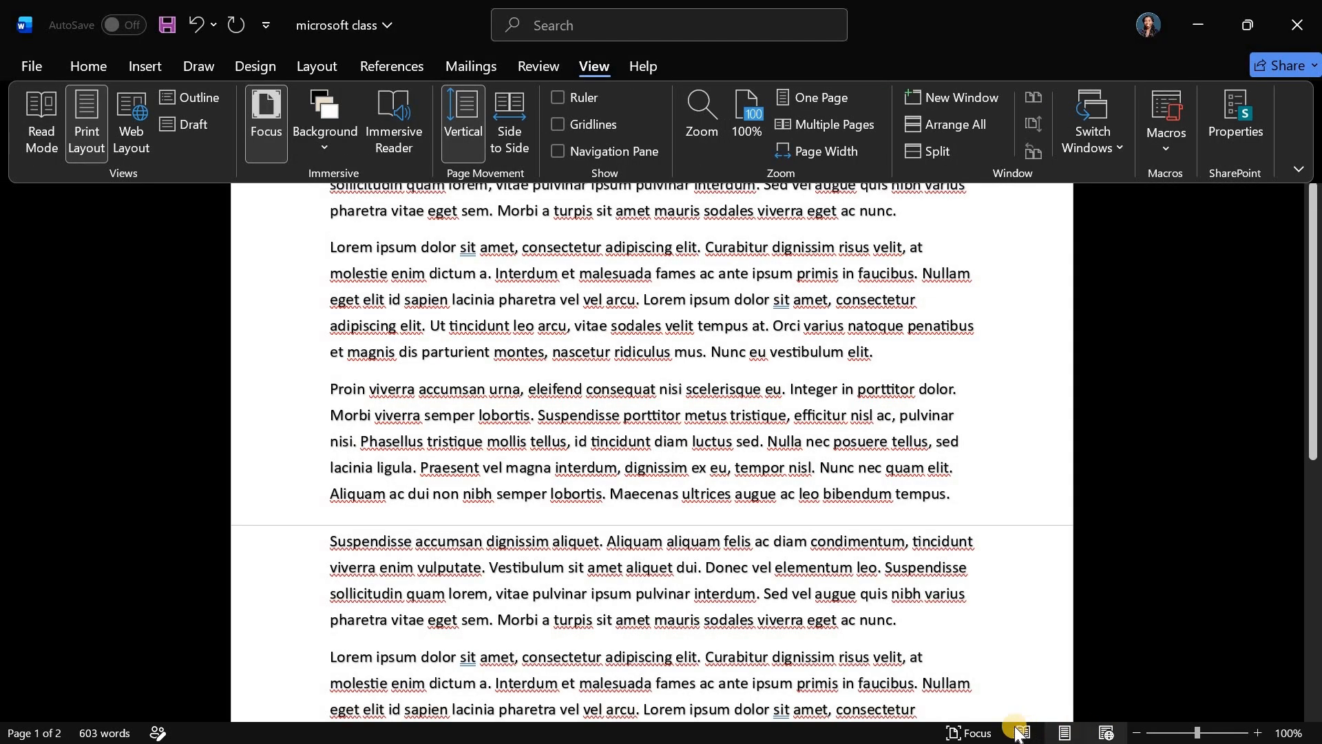
pyautogui.click(981, 734)
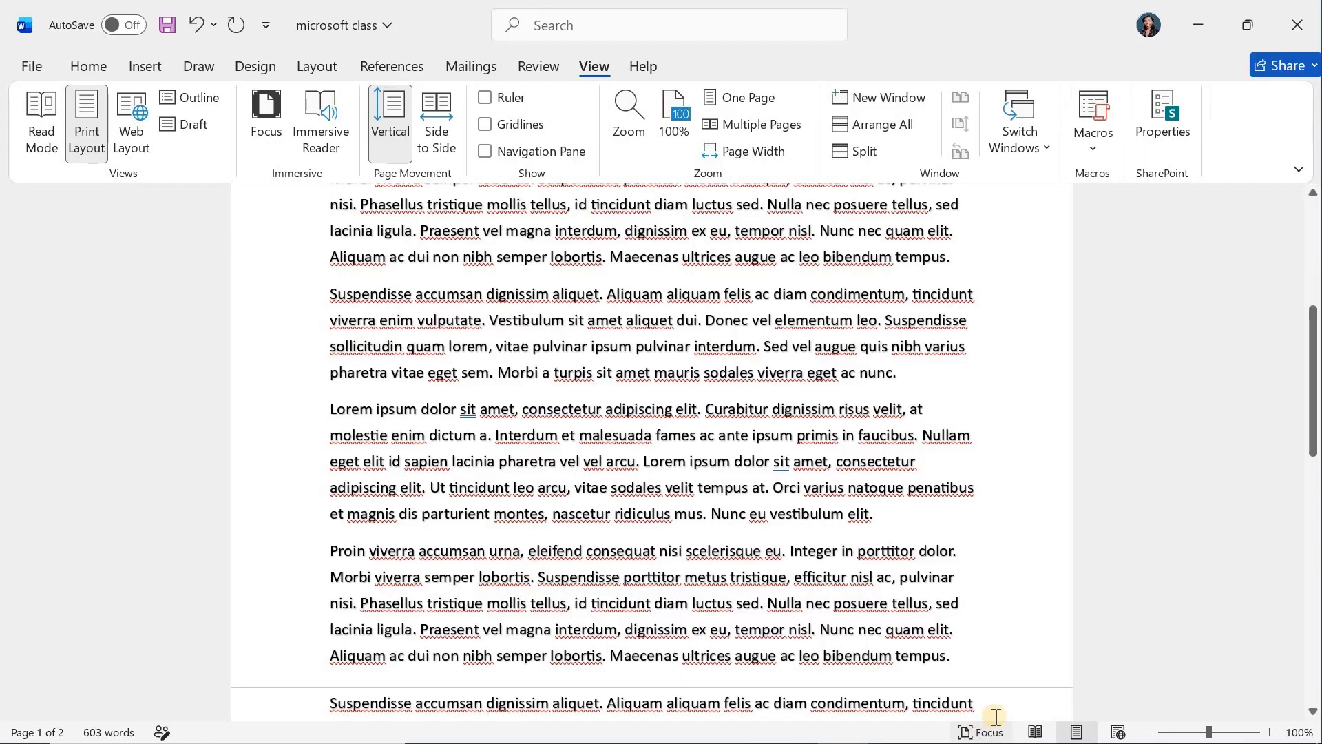
# - Zoom the document out with the zoom slider and restore it to 100%
pyautogui.moveTo(1210, 734); pyautogui.dragTo(1178, 739)
pyautogui.click(1208, 735)
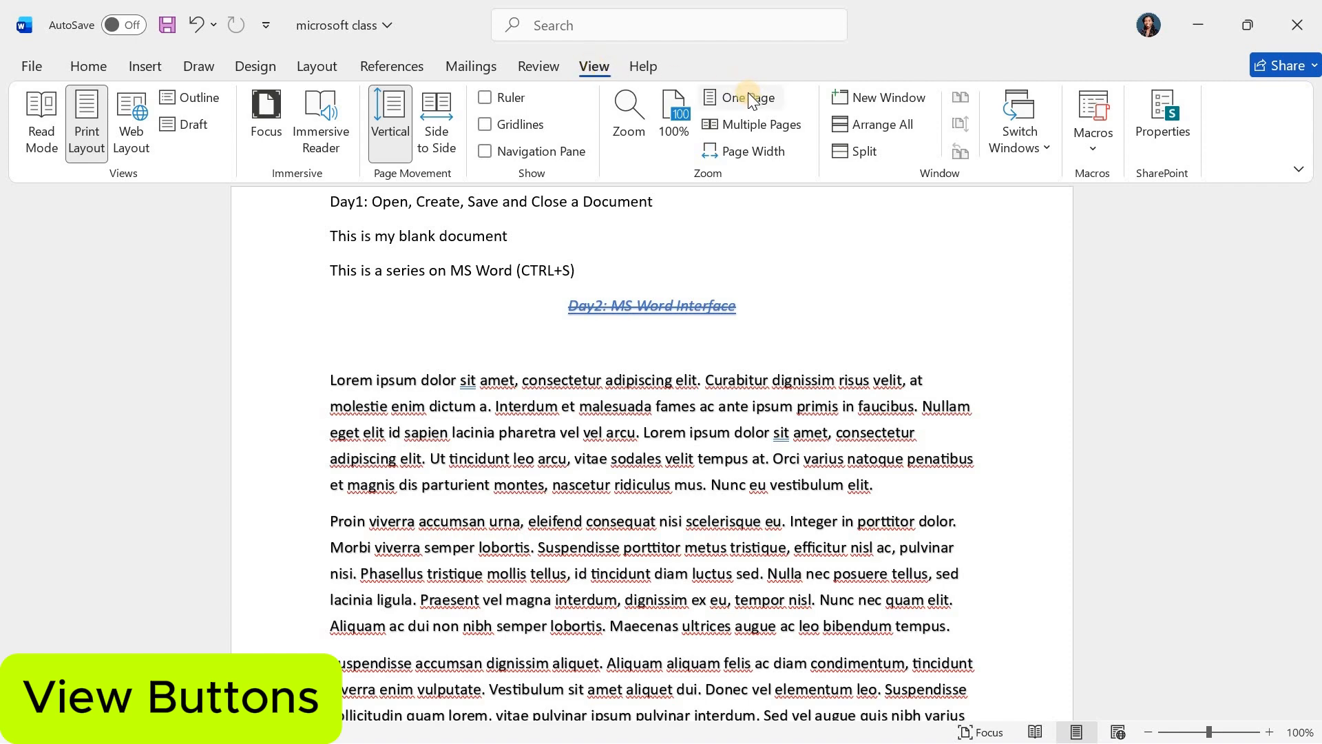
# - Open the document in Read Mode and turn off the Focus option there
pyautogui.click(36, 110)
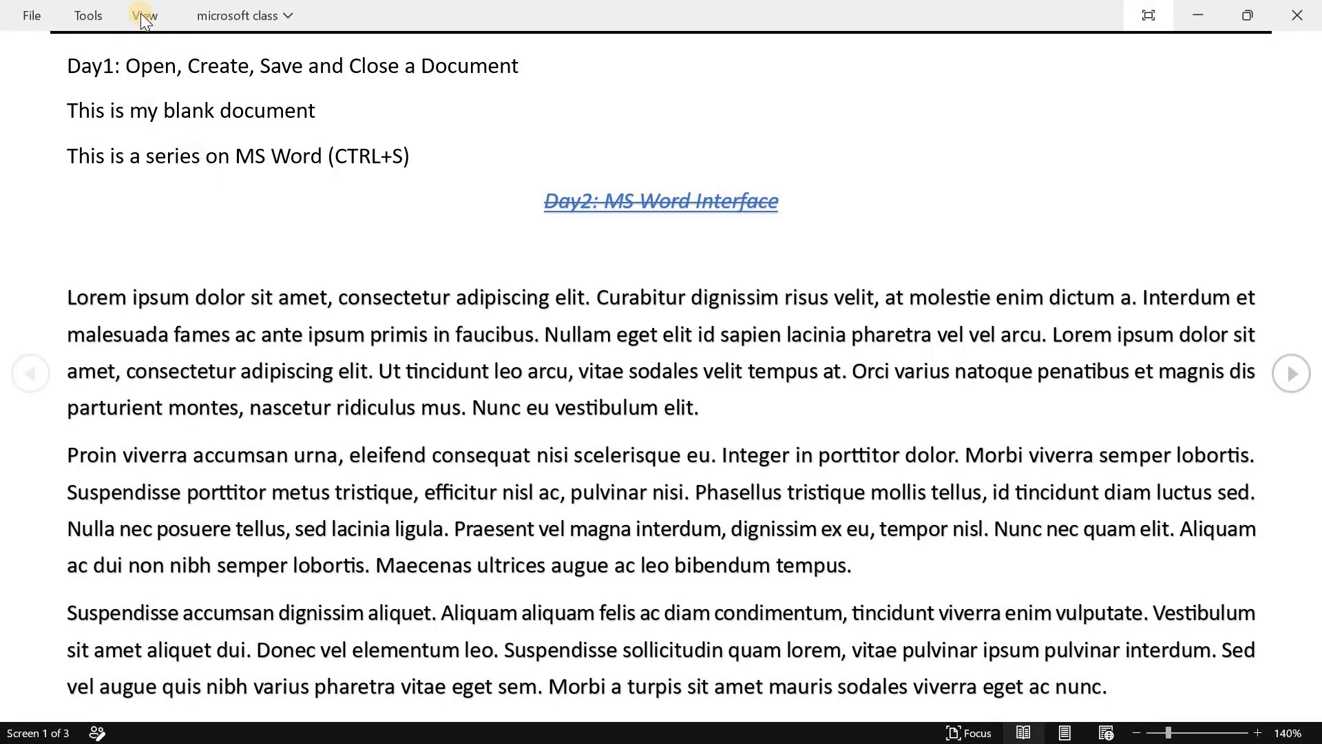
pyautogui.click(145, 11)
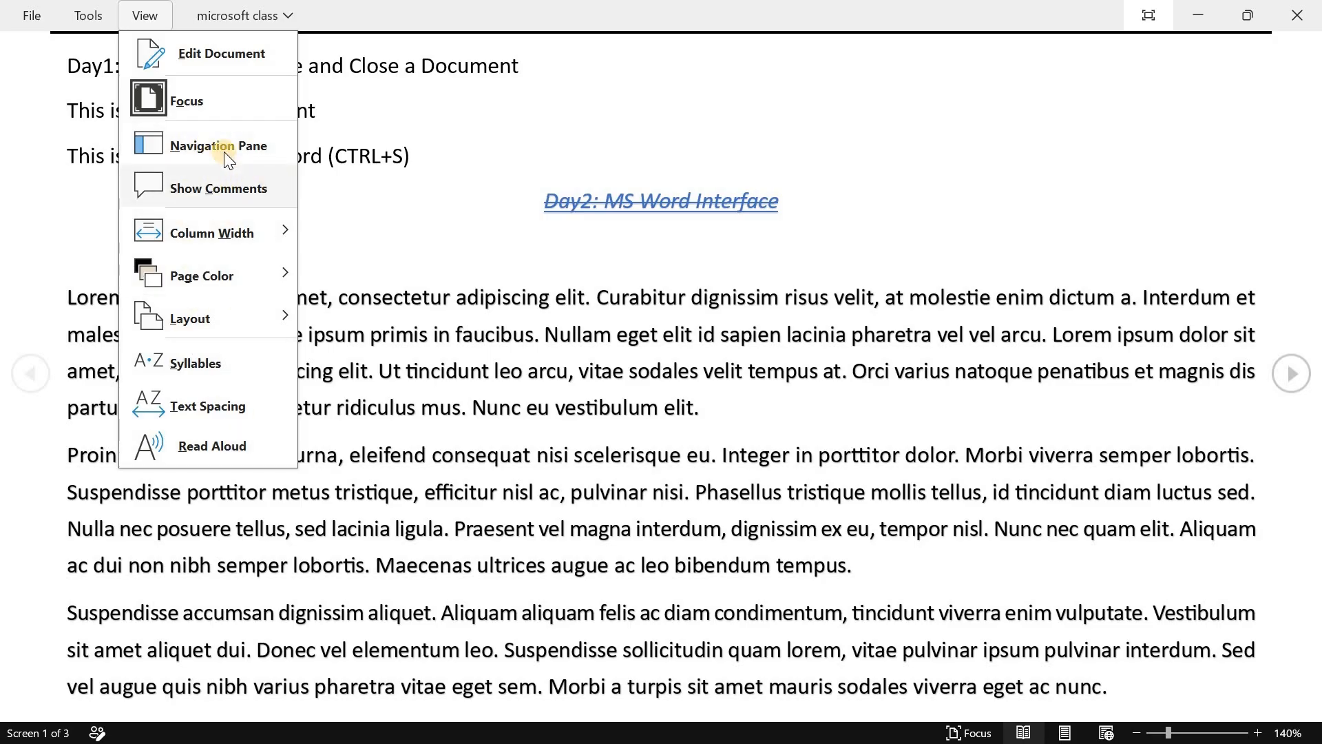
pyautogui.click(205, 103)
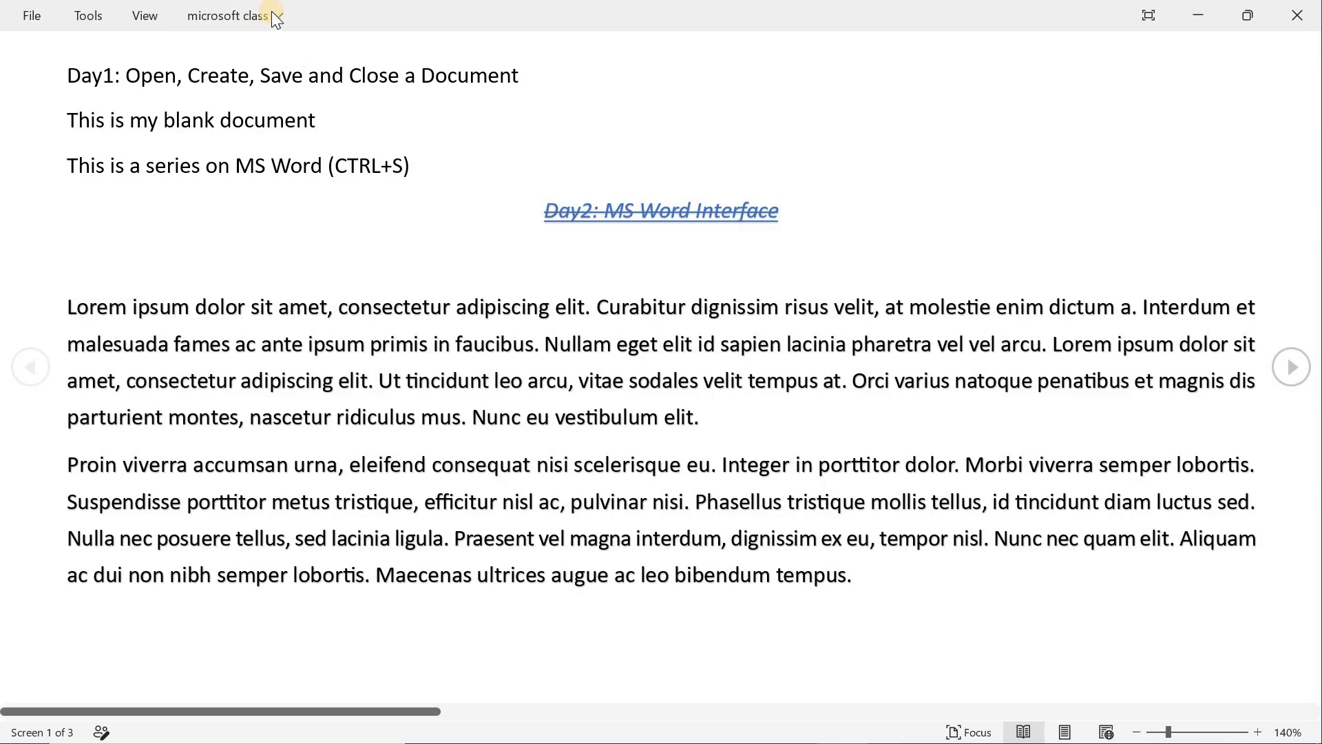
# - Return the document to Print Layout and look over its two pages
pyautogui.click(1067, 733)
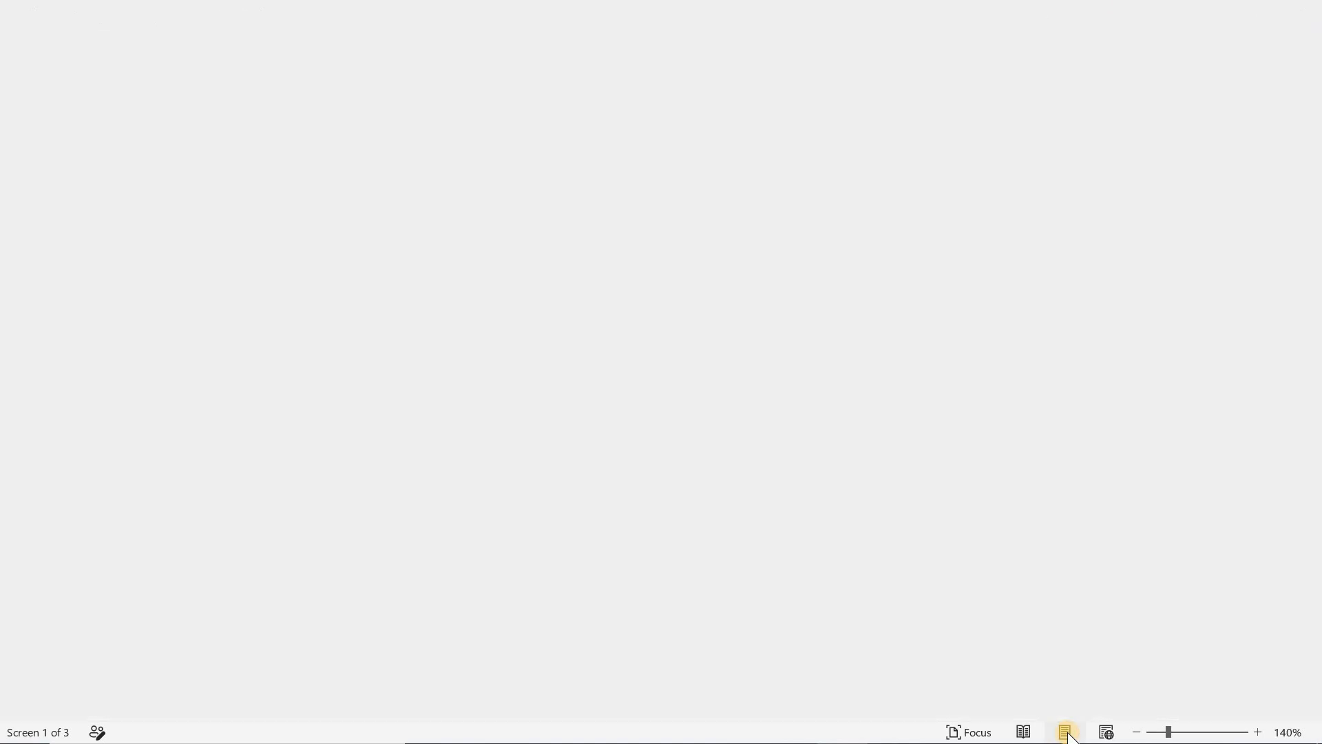
pyautogui.scroll(-10, 953, 436)
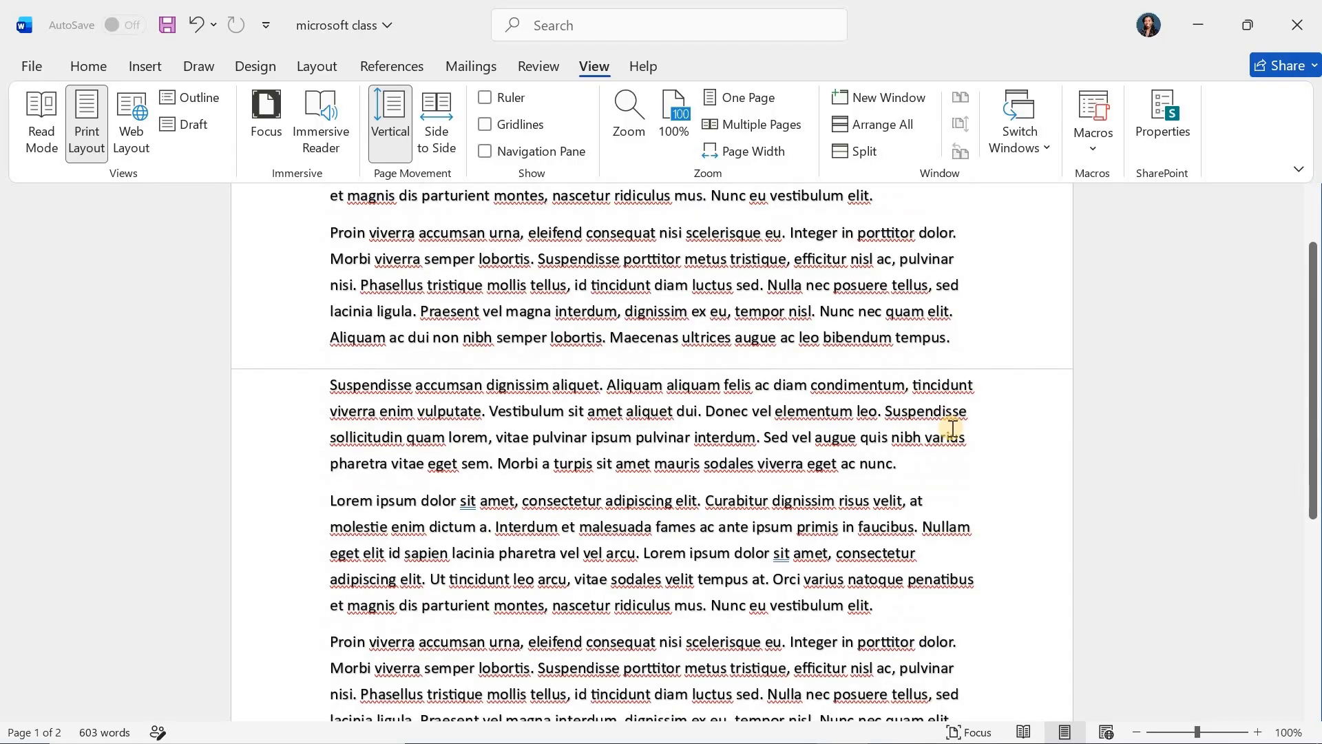
pyautogui.scroll(-6, 952, 429)
pyautogui.scroll(-1, 952, 429)
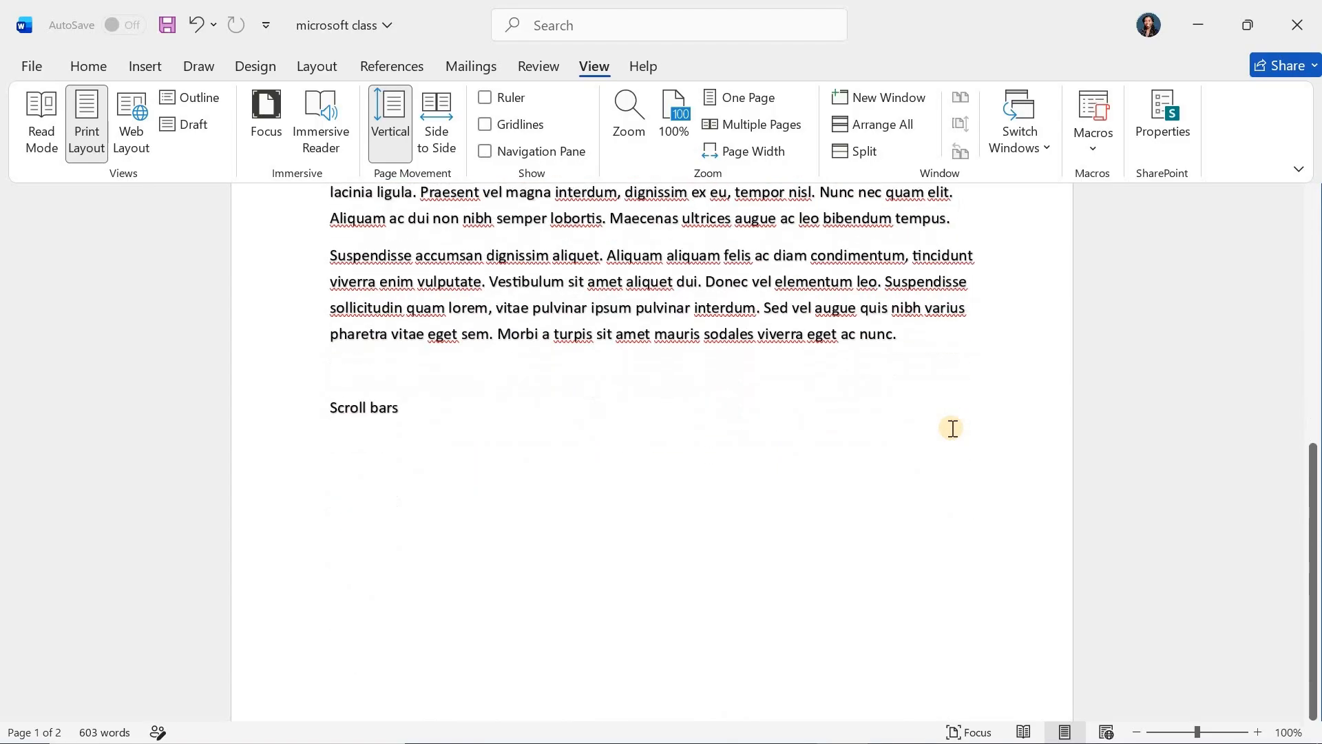
pyautogui.scroll(8, 952, 429)
pyautogui.scroll(3, 953, 429)
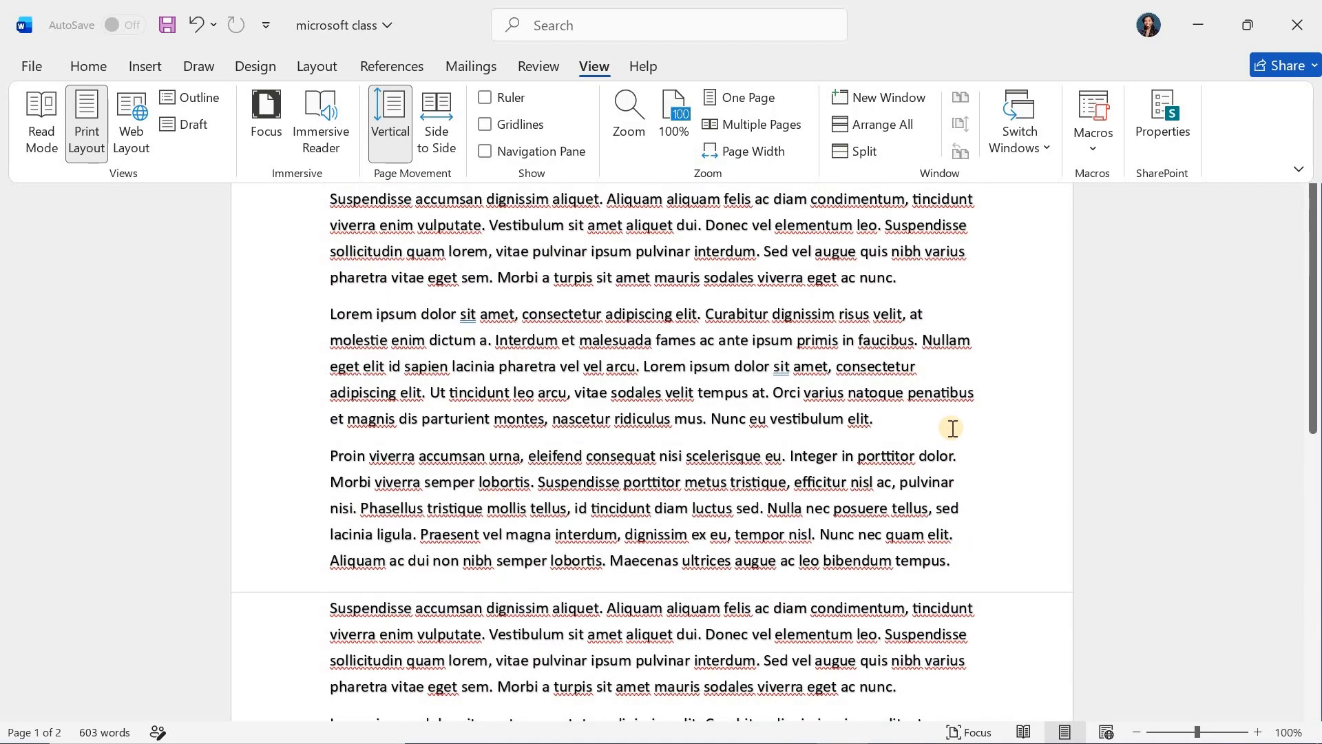
pyautogui.scroll(-2, 952, 428)
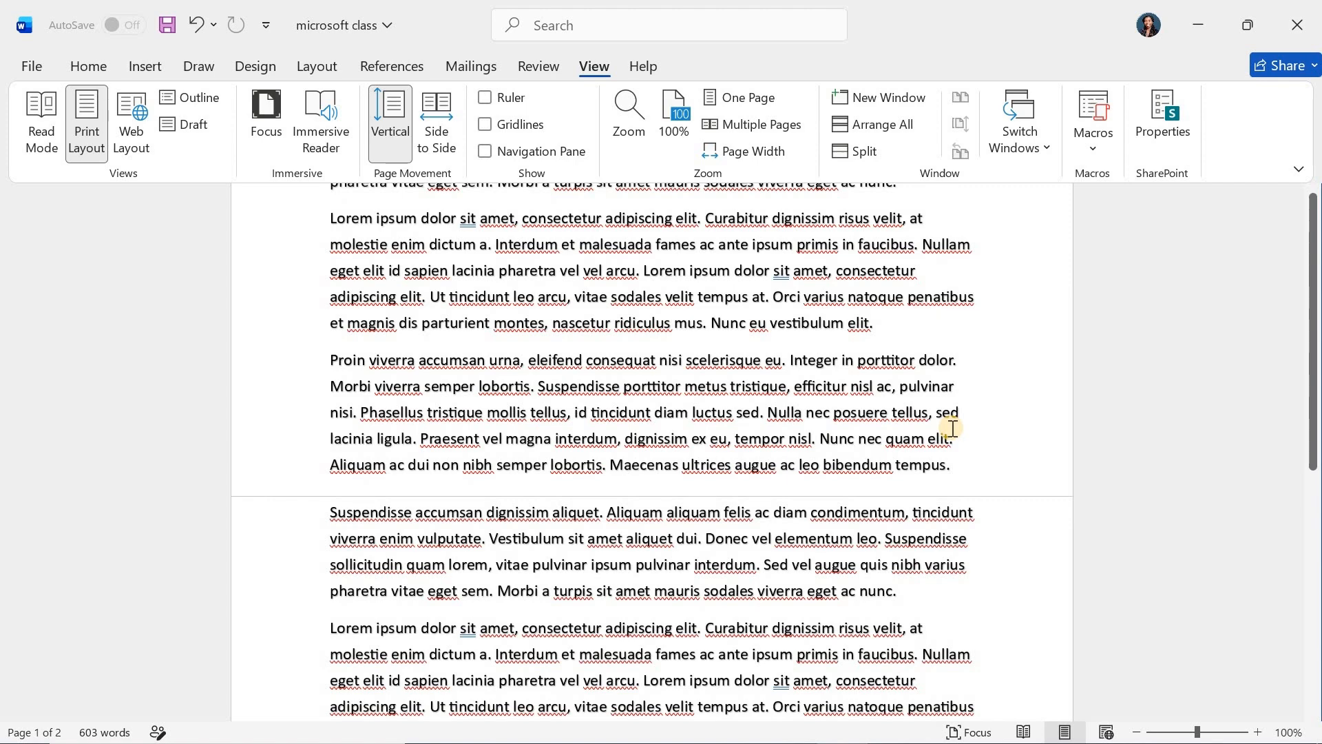
# - Display the document in Focus mode, try selecting text on page 1, and return to the normal window
pyautogui.click(953, 428)
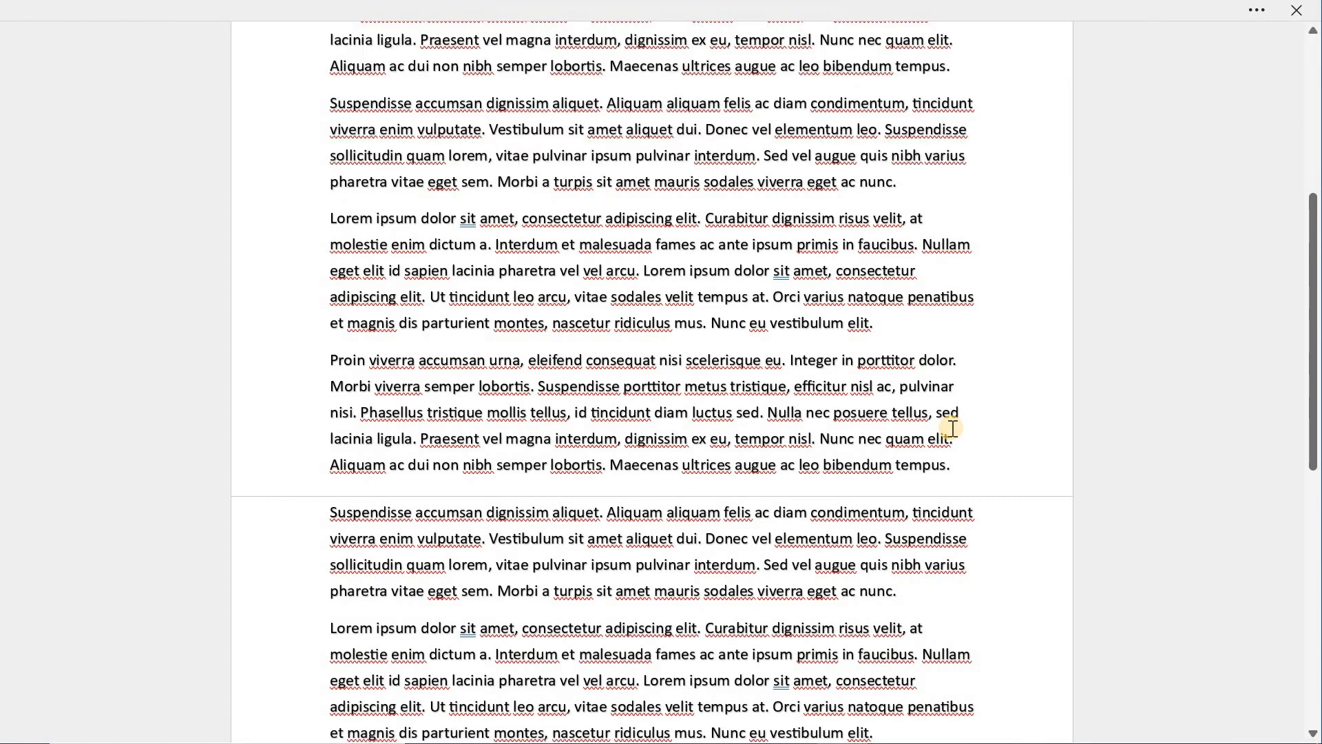
pyautogui.doubleClick(920, 245)
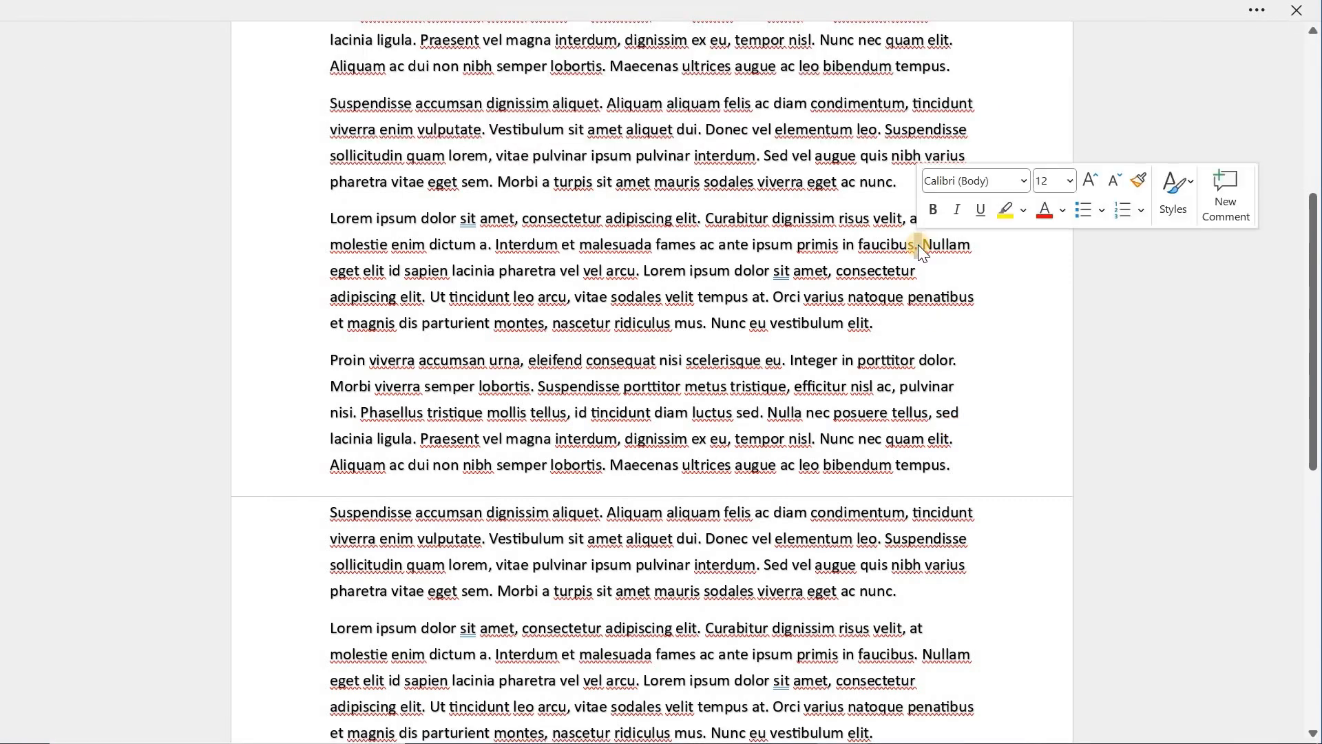
pyautogui.click(974, 348)
pyautogui.click(797, 8)
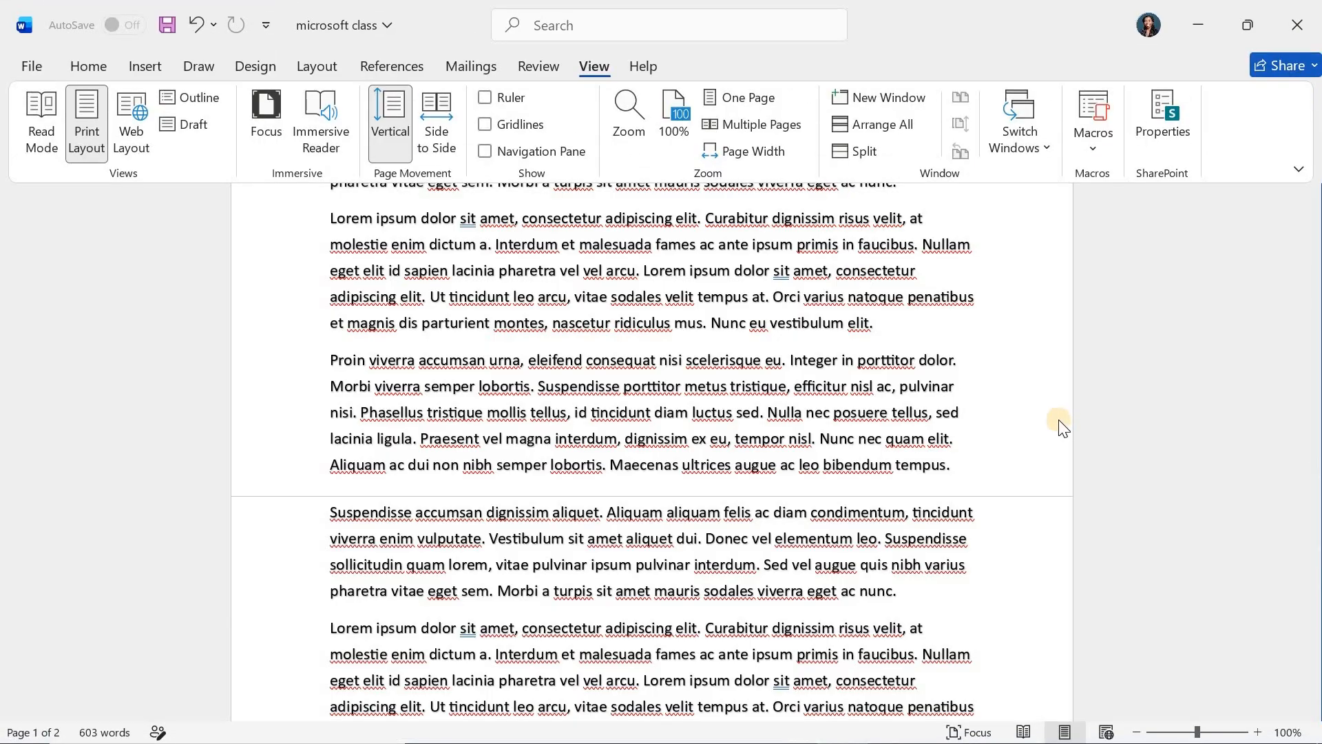
pyautogui.scroll(5, 1058, 424)
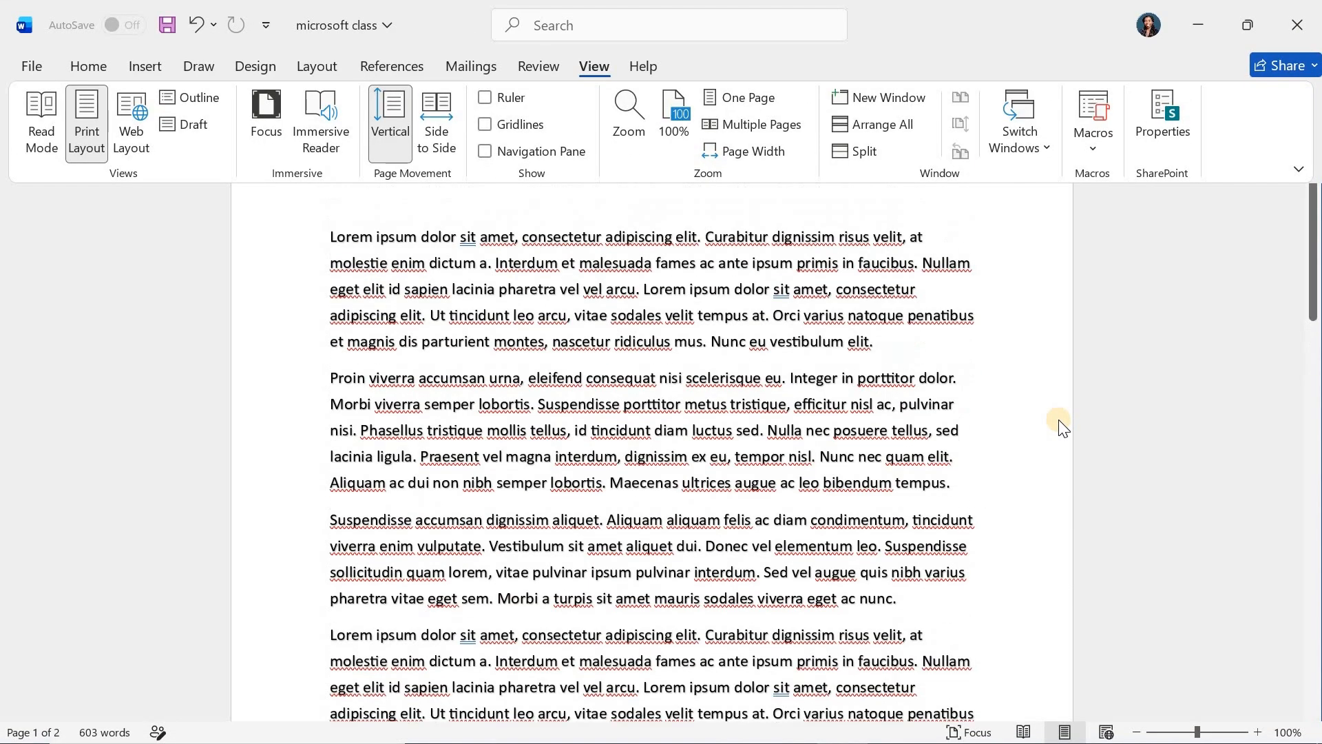